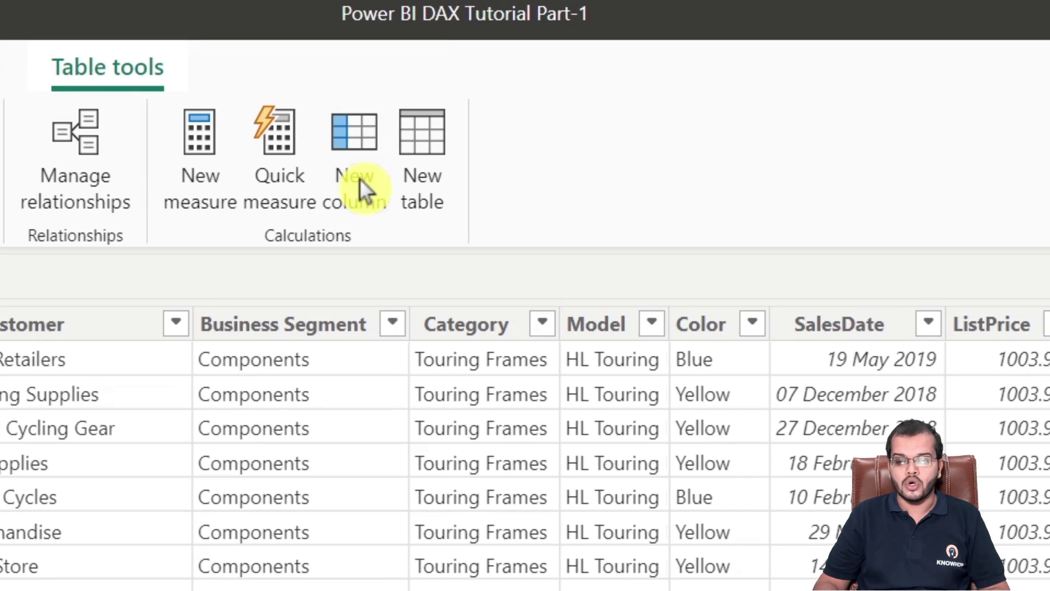
Add a calculated column named Upper with the formula UPPER(Data[Color])
left_click(448, 88)
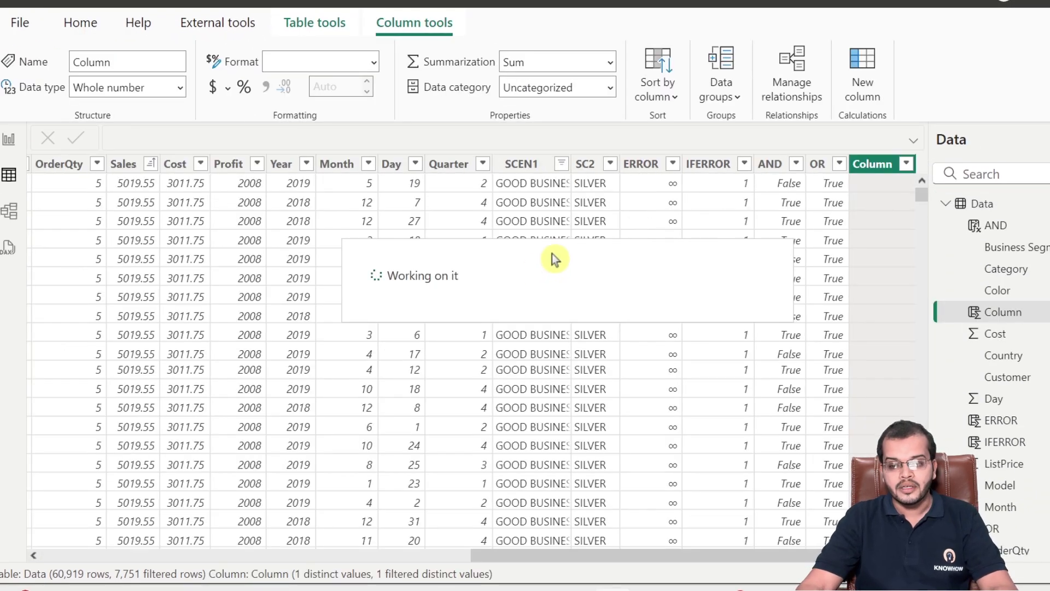
type("U")
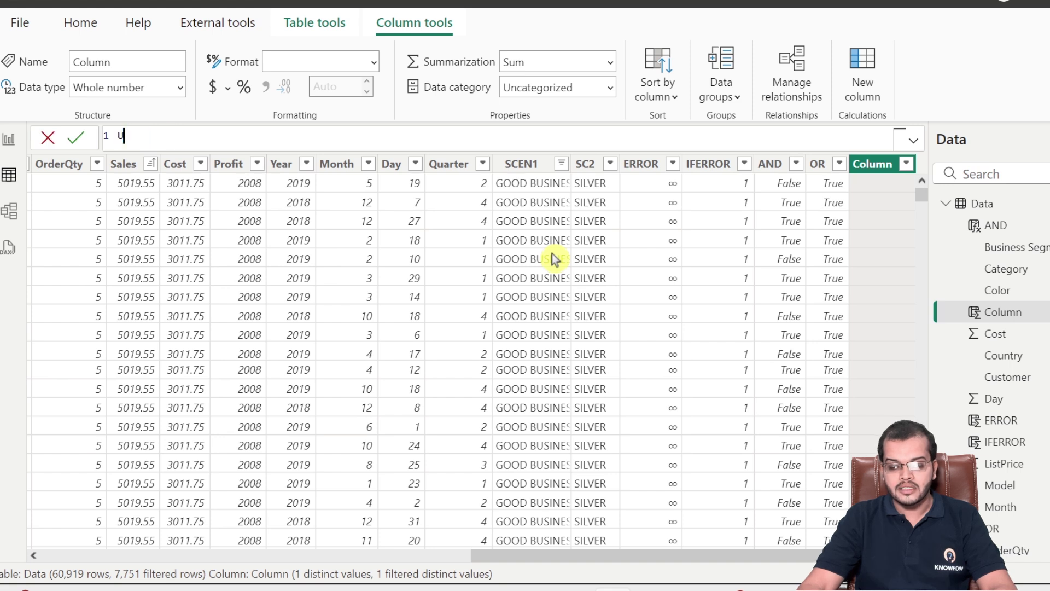
type("pper = ")
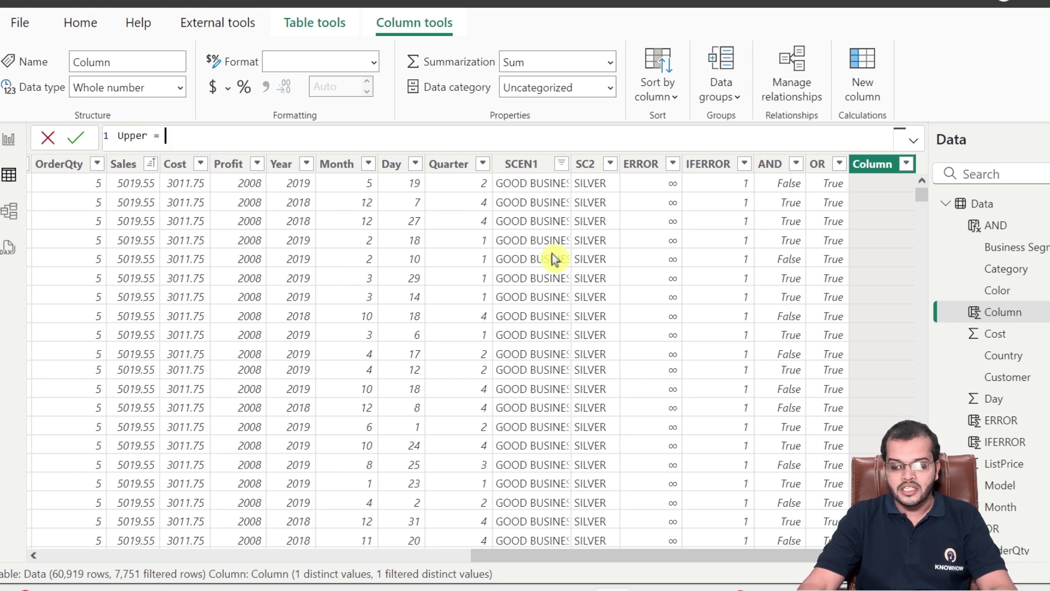
type("UPPER")
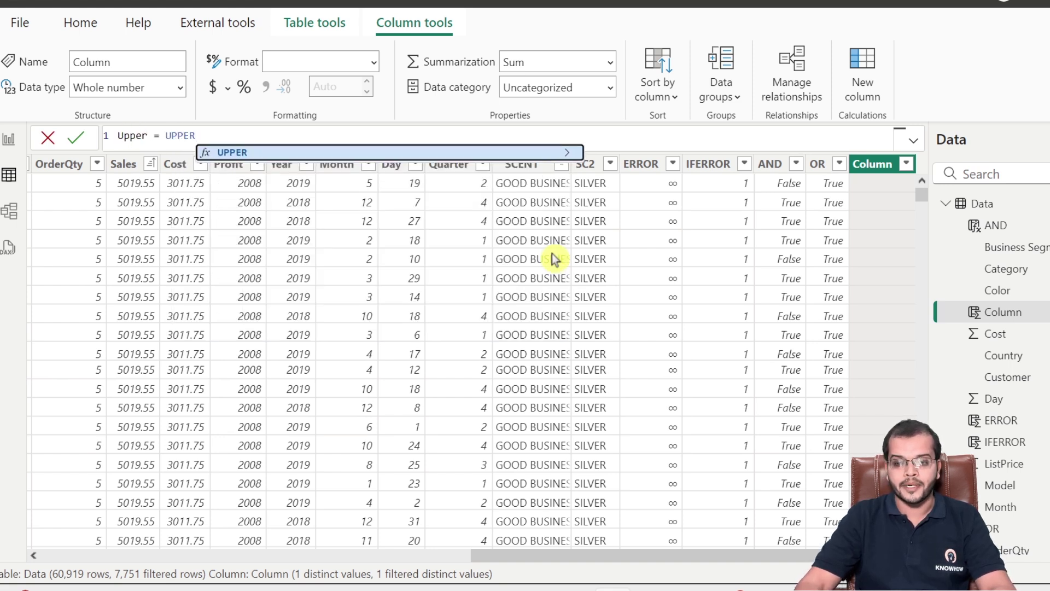
left_click(415, 153)
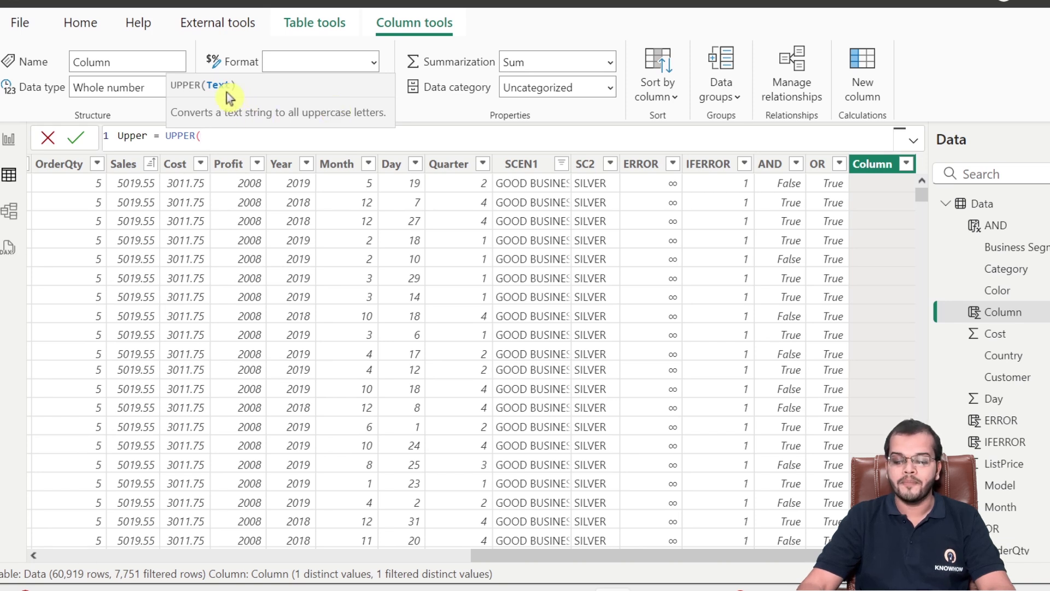
type("COLO")
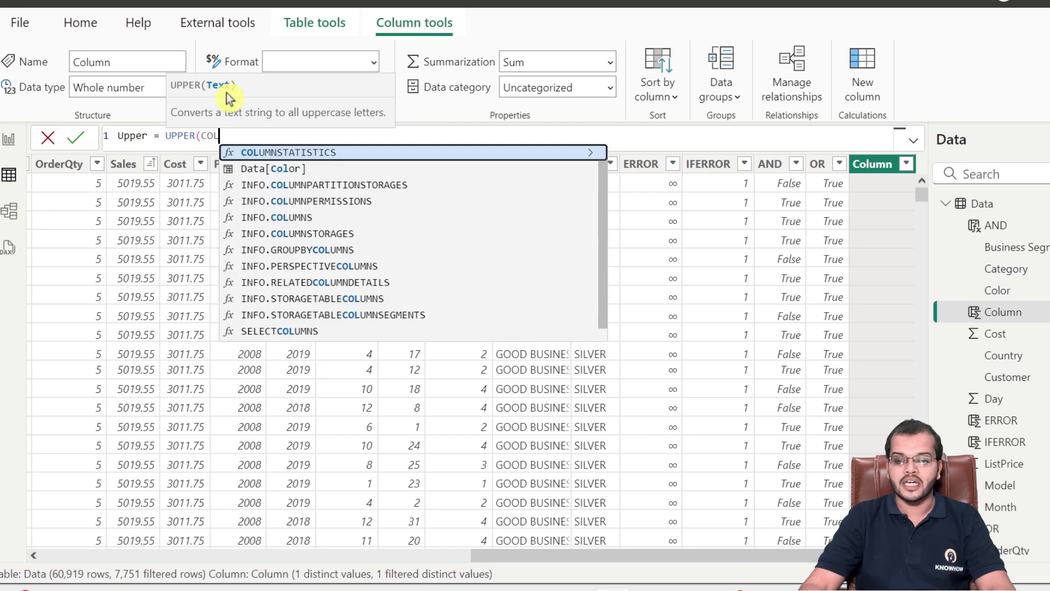
left_click(275, 155)
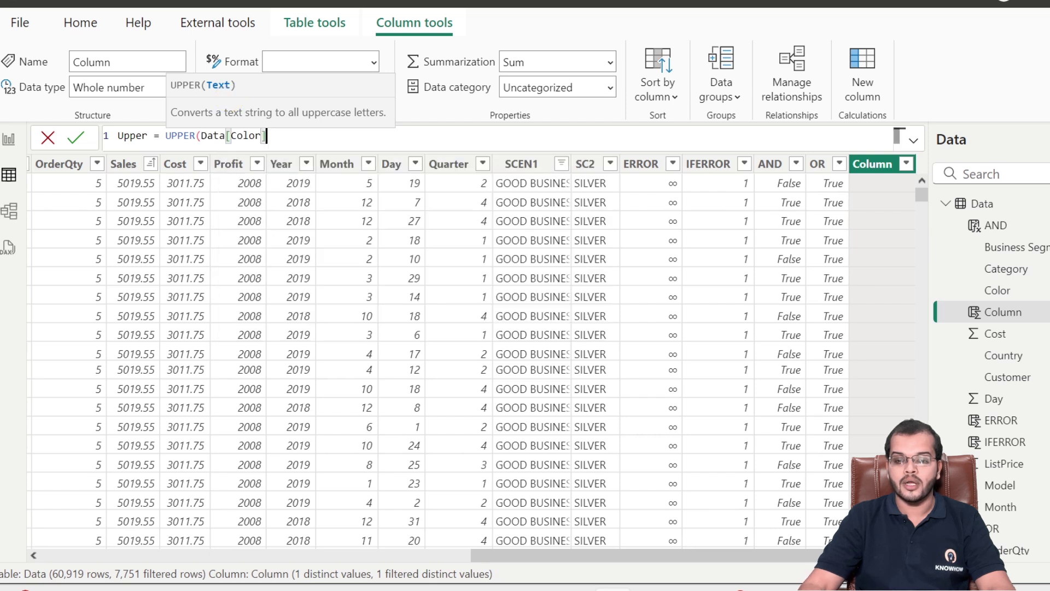
type(")")
key("Return")
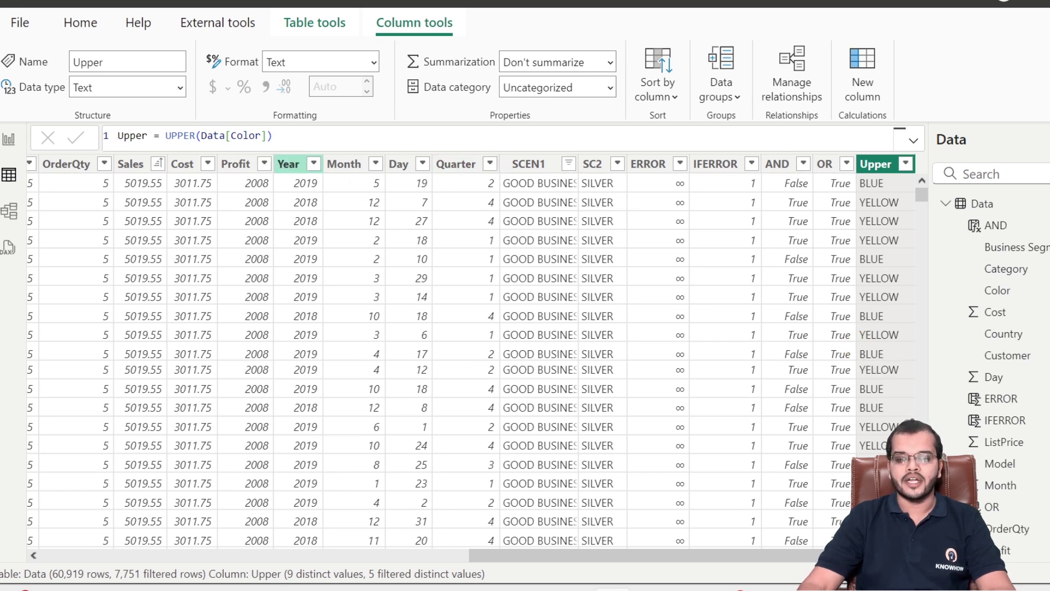
Replace the function in the Upper column's formula with LOWER, keeping Data[Color] as its argument
left_click(196, 135)
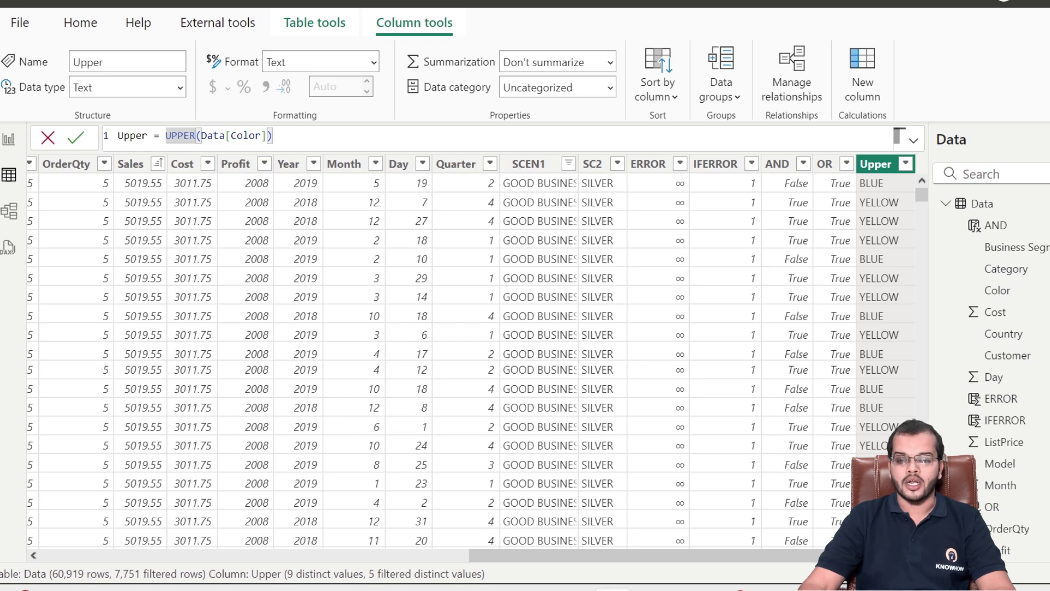
key("BackSpace")
key("BackSpace")
key("BackSpace")
key("BackSpace")
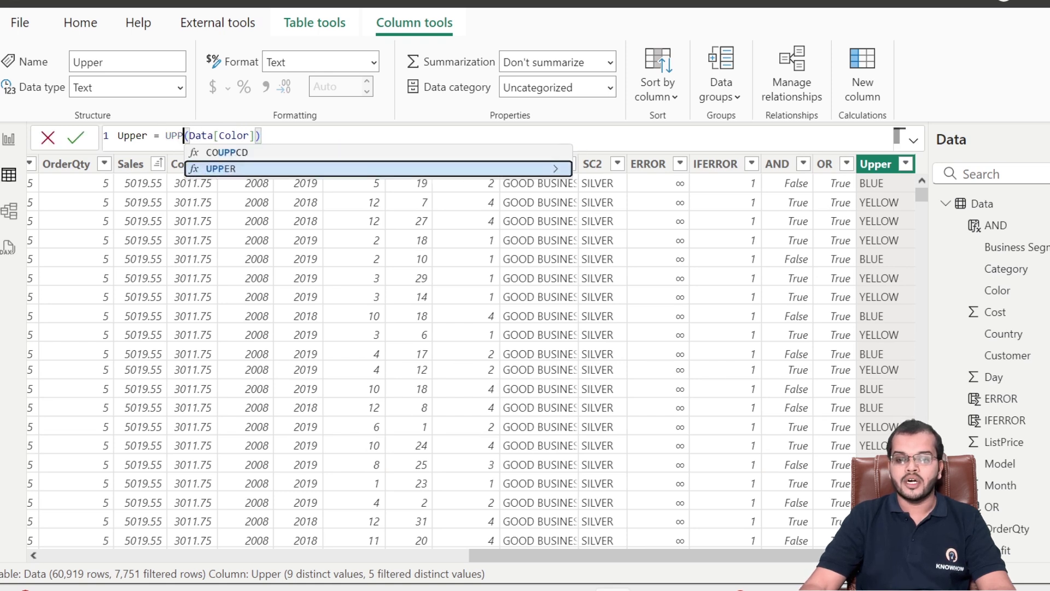
key("BackSpace")
type("LOWER")
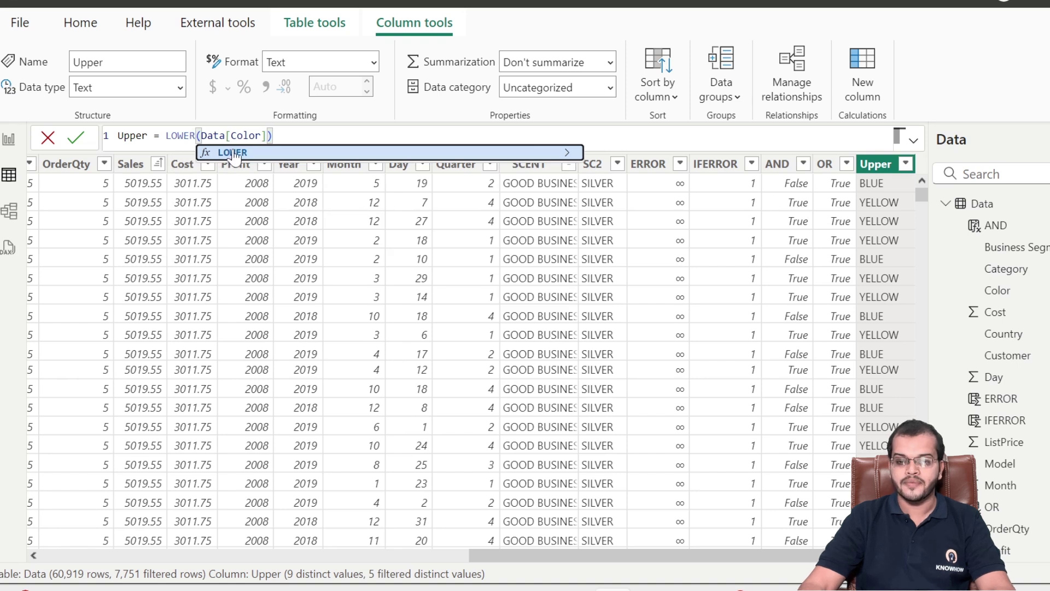
key("Right")
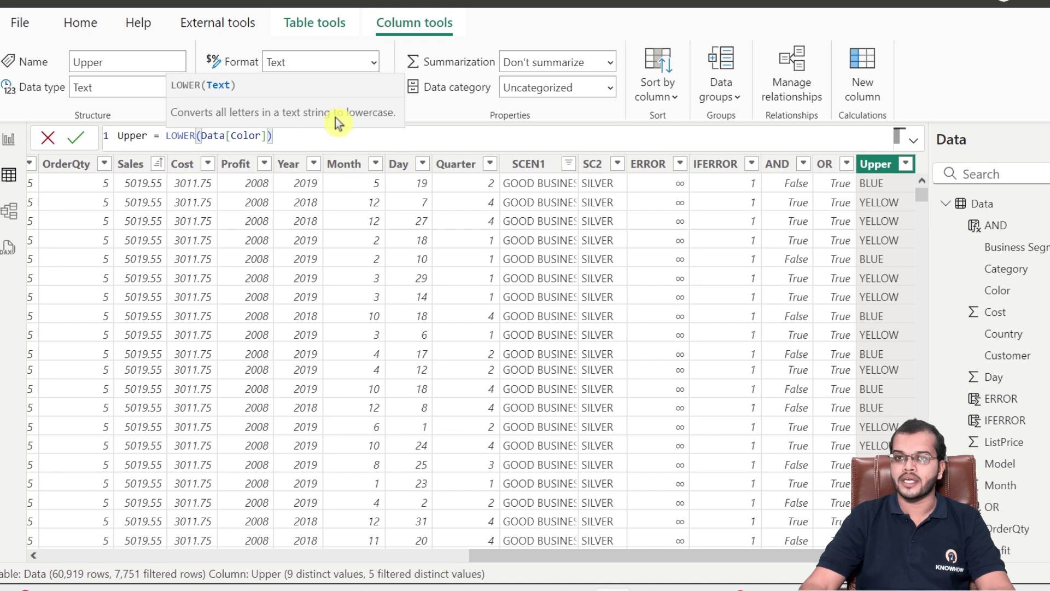
key("Return")
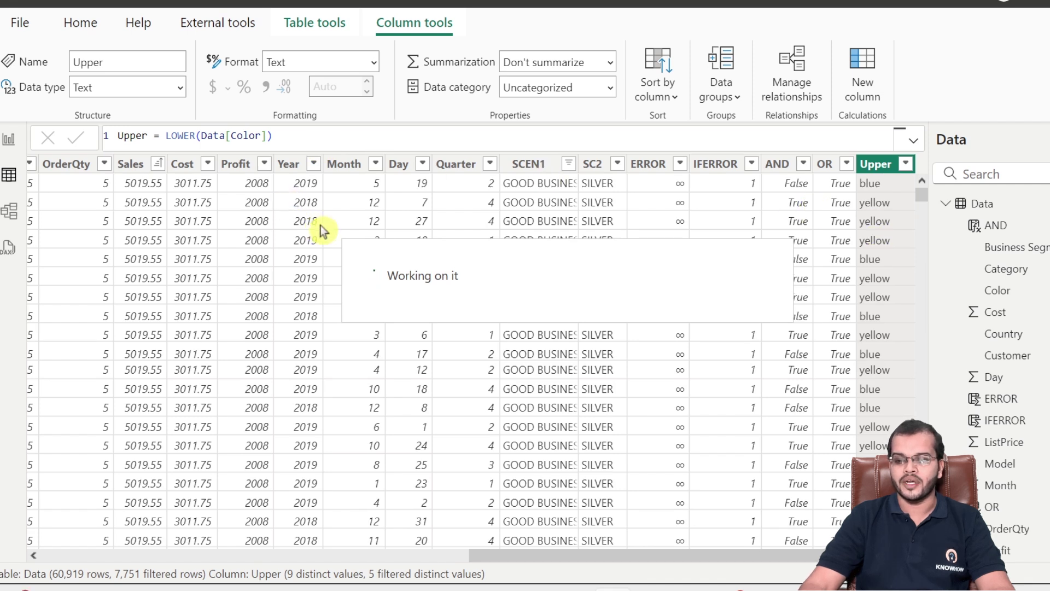
Rename the Upper calculated column to STRING in its formula
double_click(132, 136)
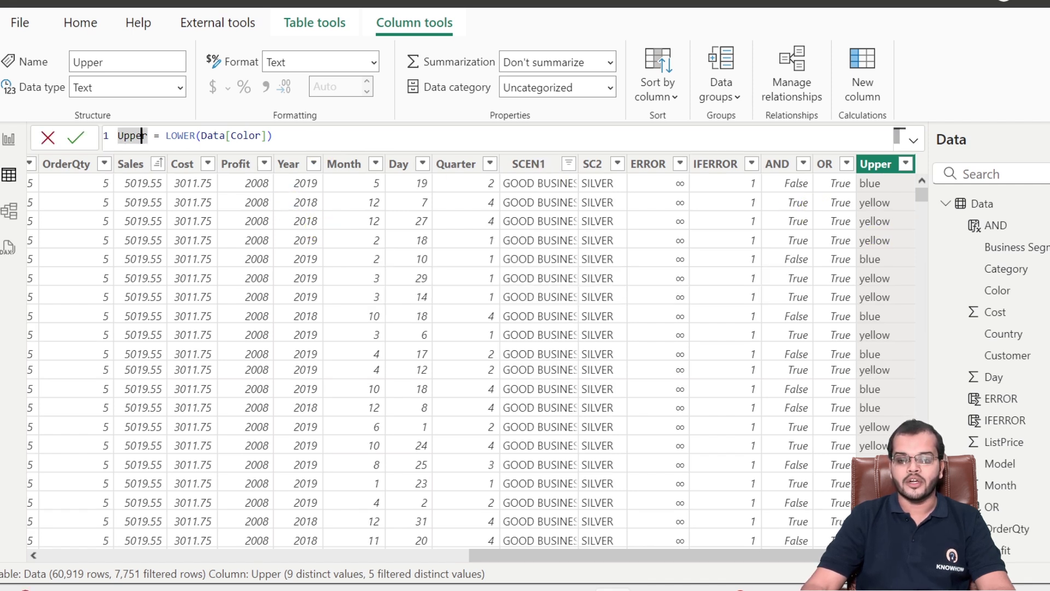
left_click(148, 136)
key("BackSpace")
key("BackSpace")
key("BackSpace")
key("BackSpace")
key("BackSpace")
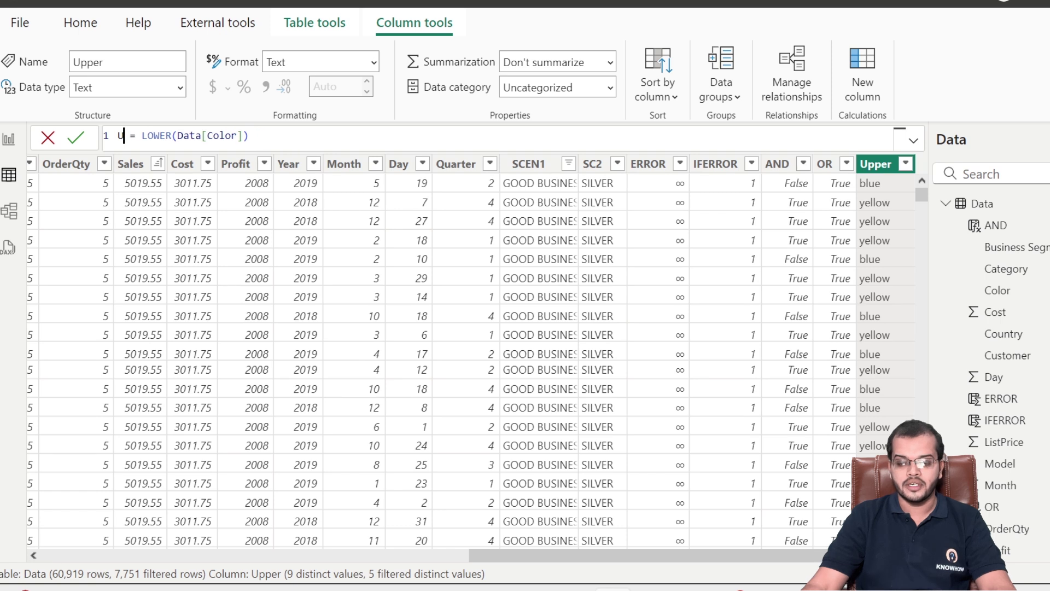
type("STRING")
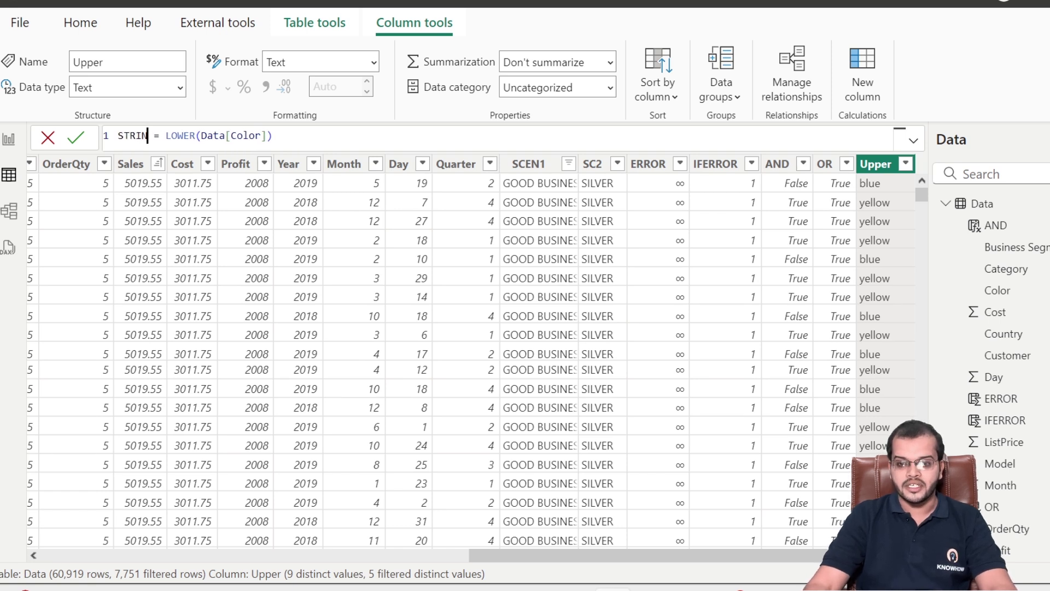
key("Return")
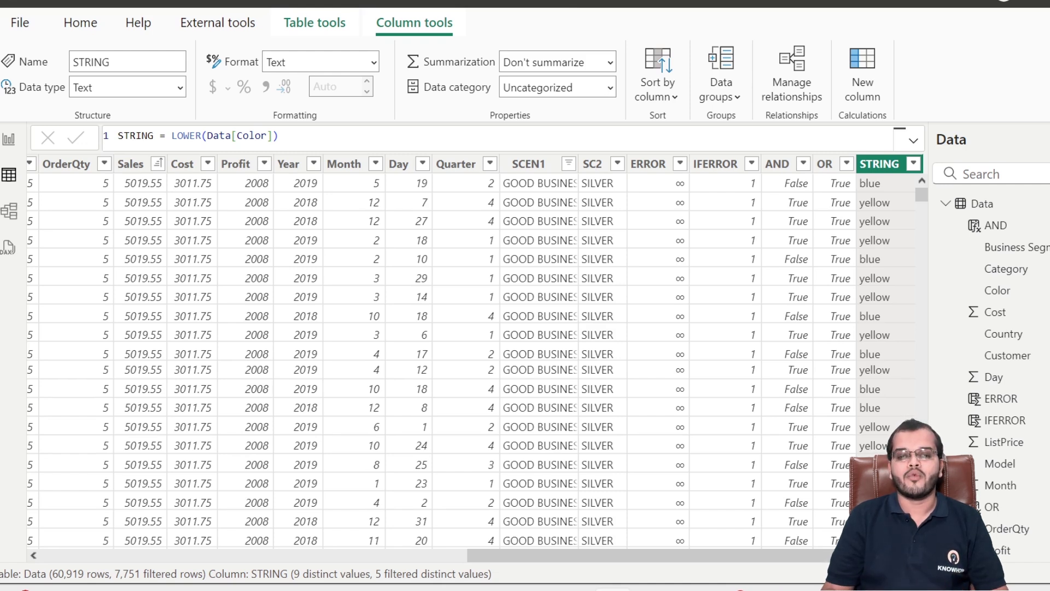
Replace LOWER with LEN in the STRING column's formula so it counts the characters of Data[Color]
left_click(899, 134)
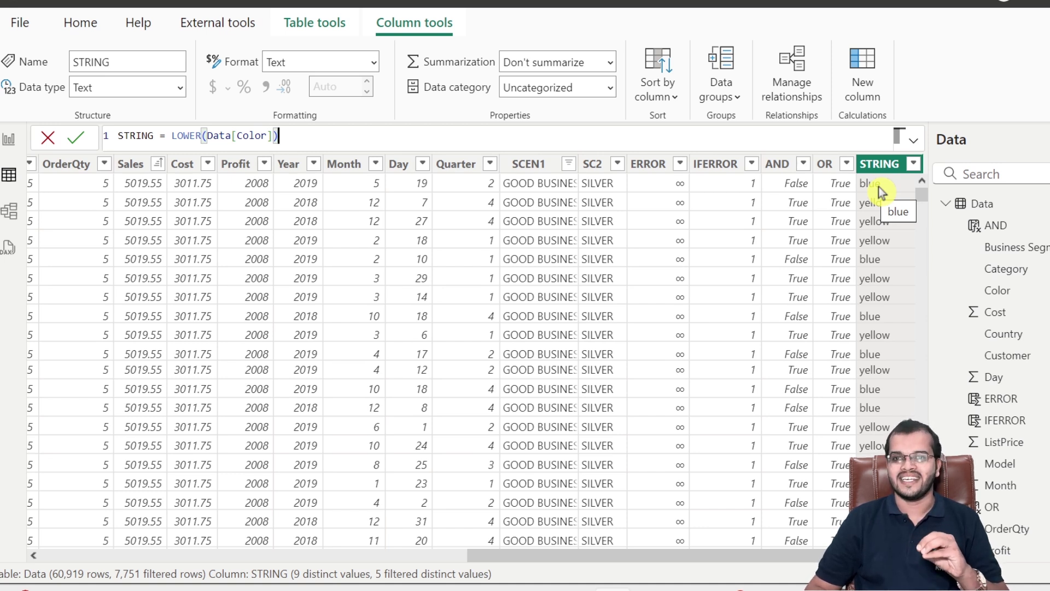
double_click(186, 135)
left_click(201, 135)
key("BackSpace")
key("BackSpace")
key("BackSpace")
key("BackSpace")
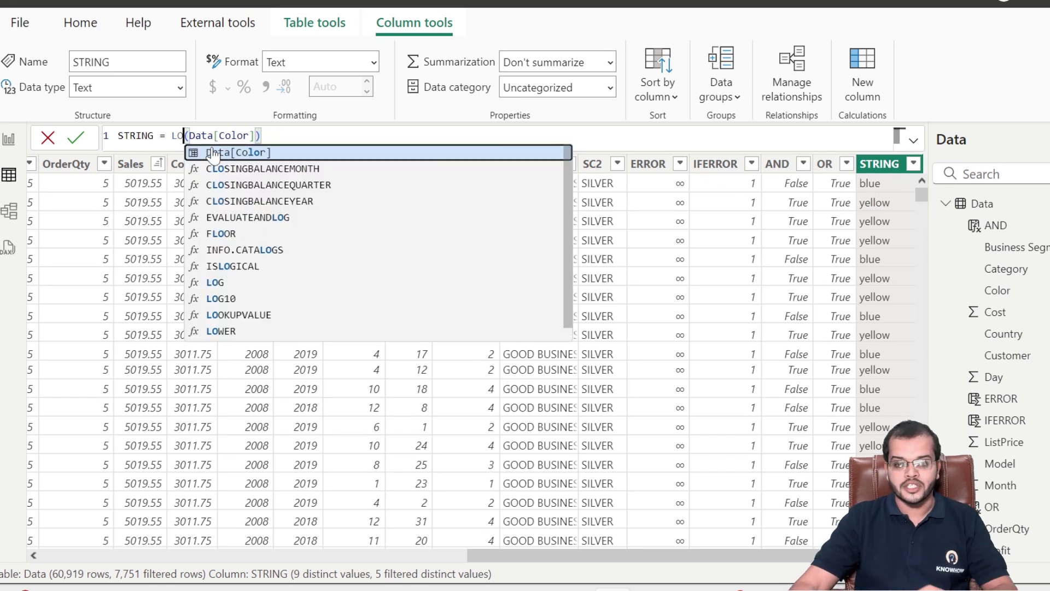
type("EN")
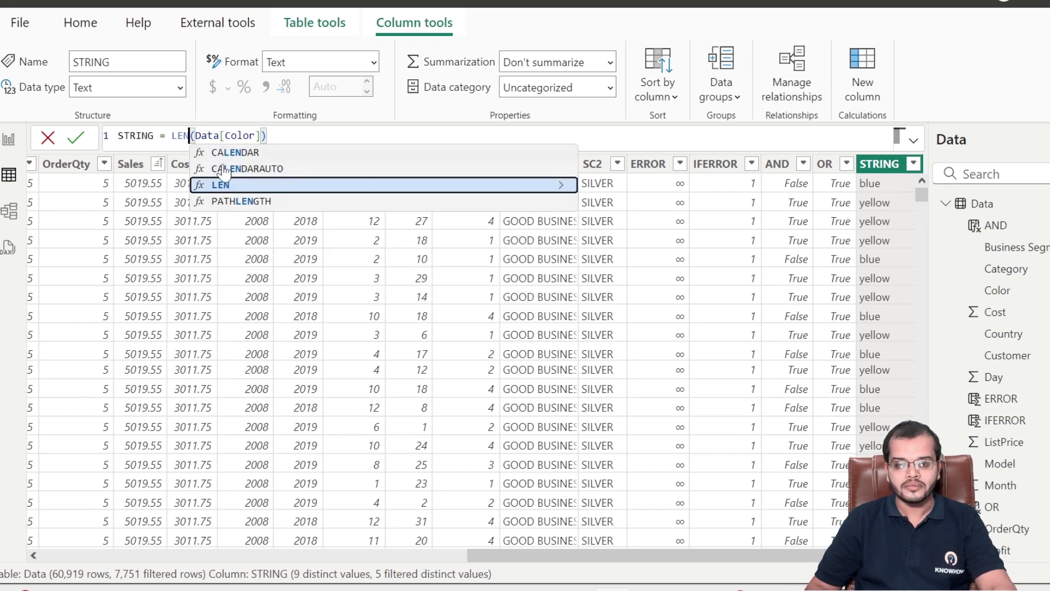
left_click(240, 185)
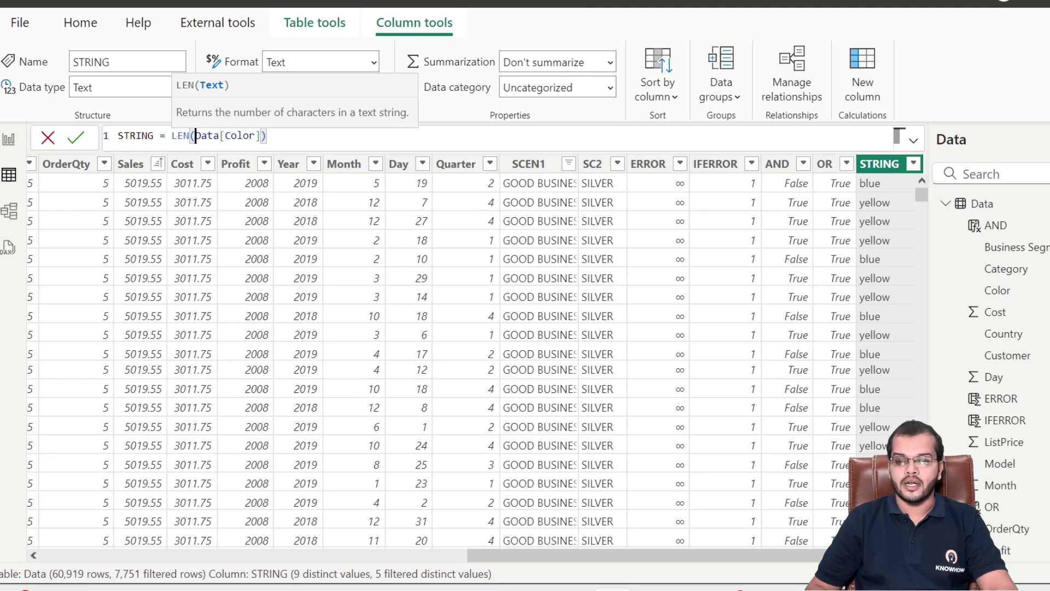
key("Return")
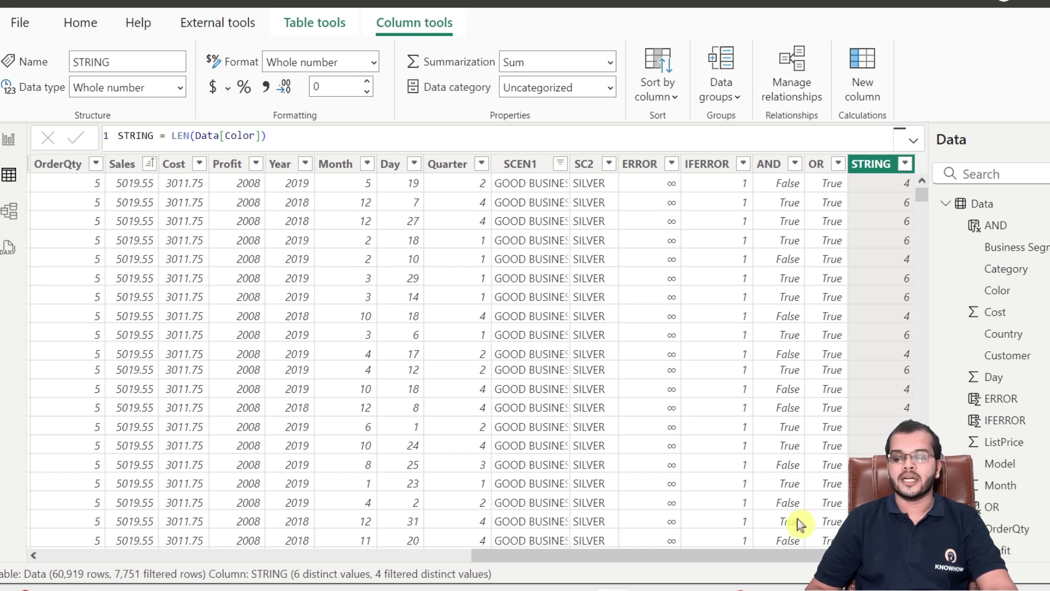
Examine the Color column's source text and the filter values of Business Segment without applying a filter
left_click_drag(800, 556, 387, 534)
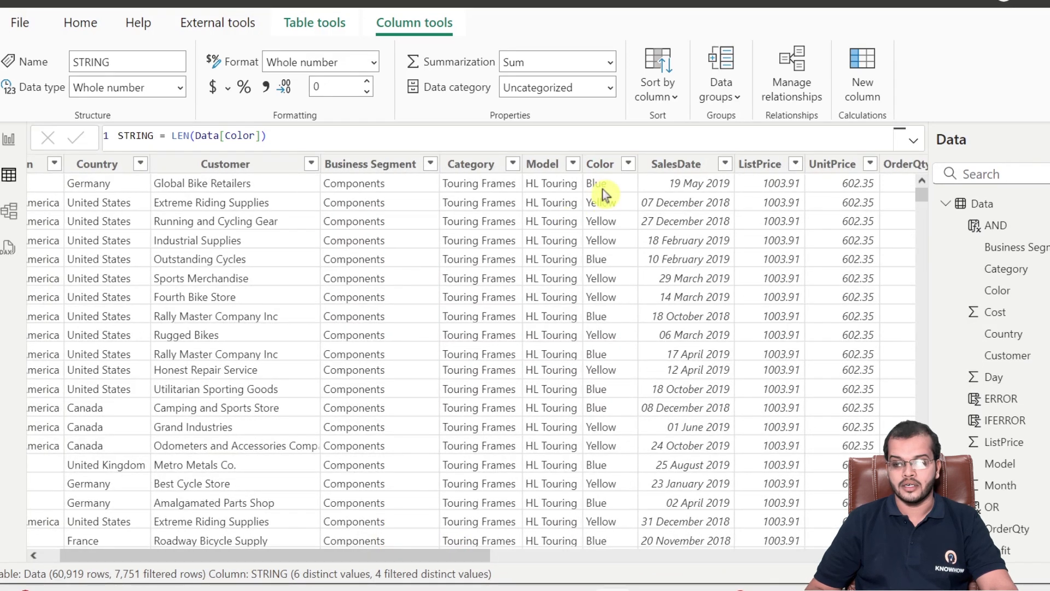
left_click(431, 167)
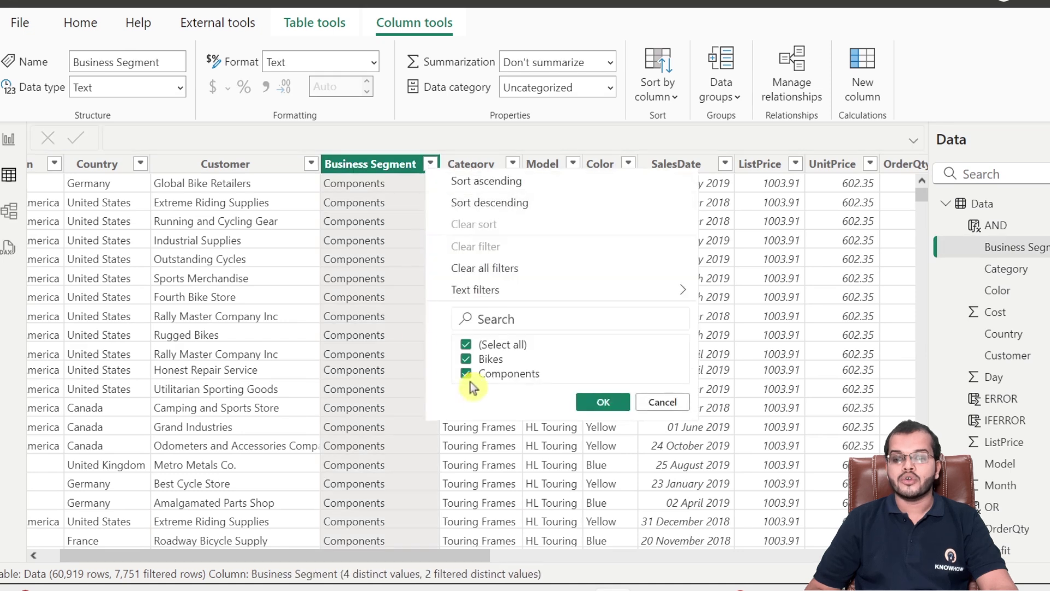
left_click(663, 402)
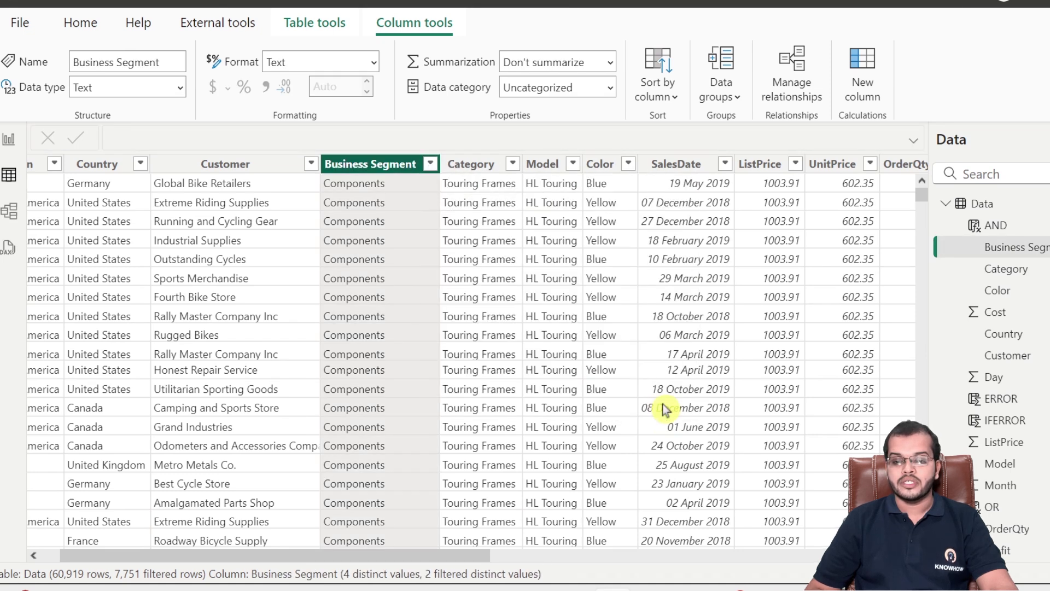
left_click(430, 165)
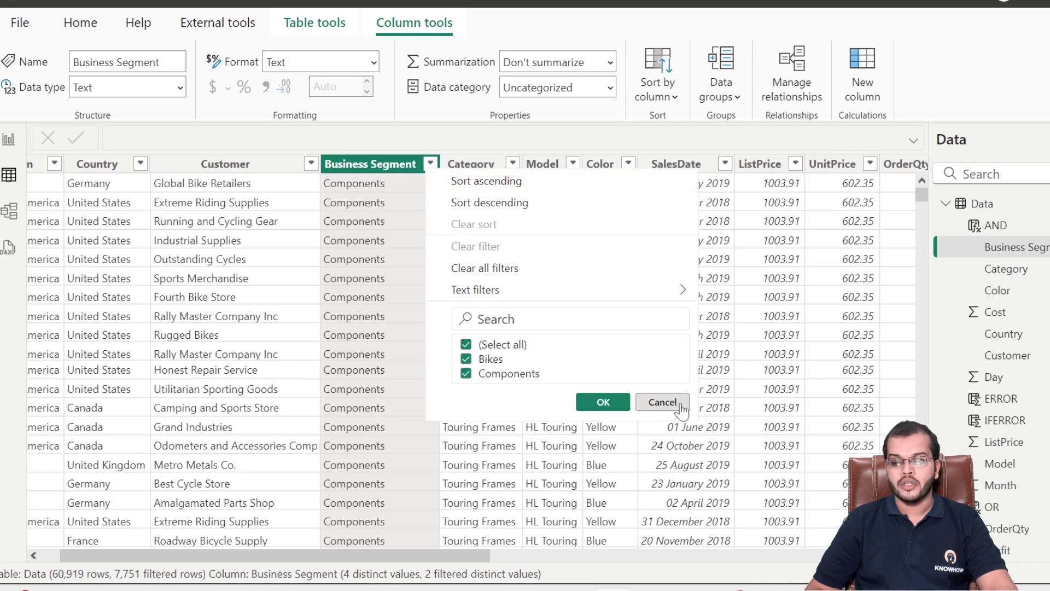
left_click(662, 402)
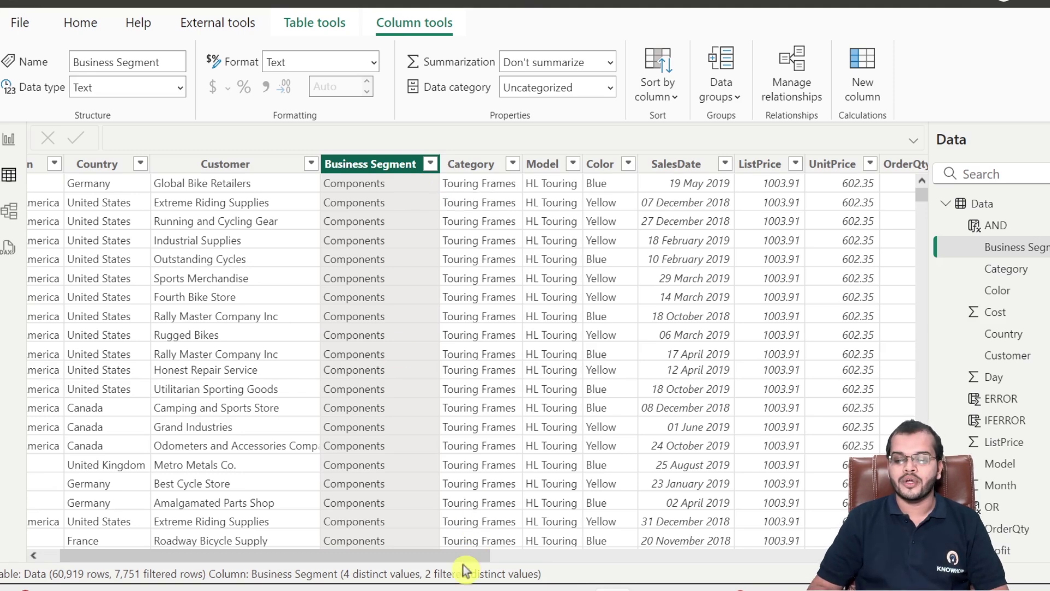
Remove the LEN(Data[Color]) expression from the STRING column's formula, keeping the column name and equals sign
left_click_drag(465, 556, 753, 584)
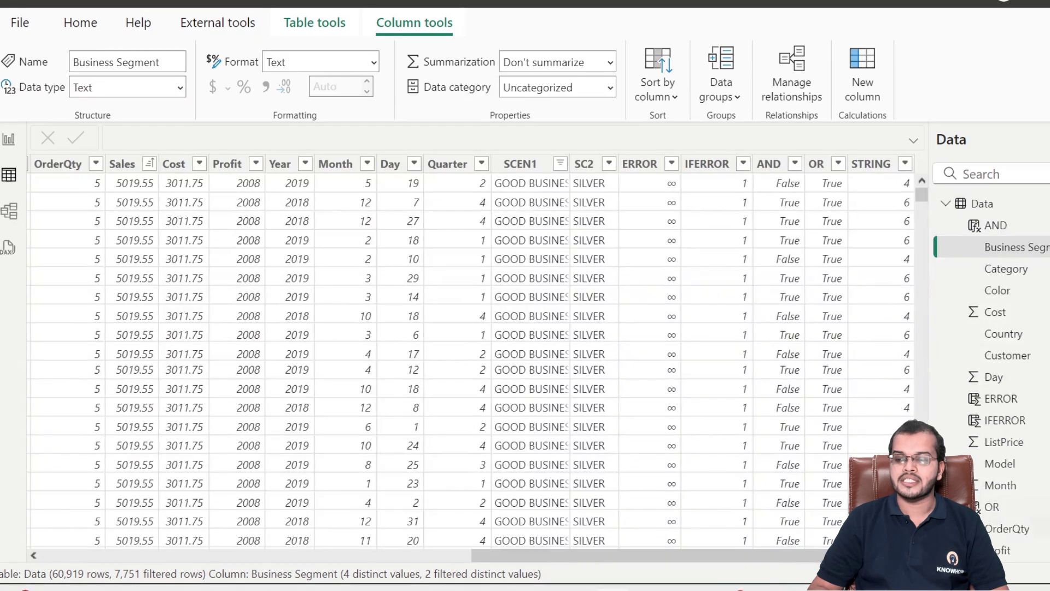
left_click(860, 171)
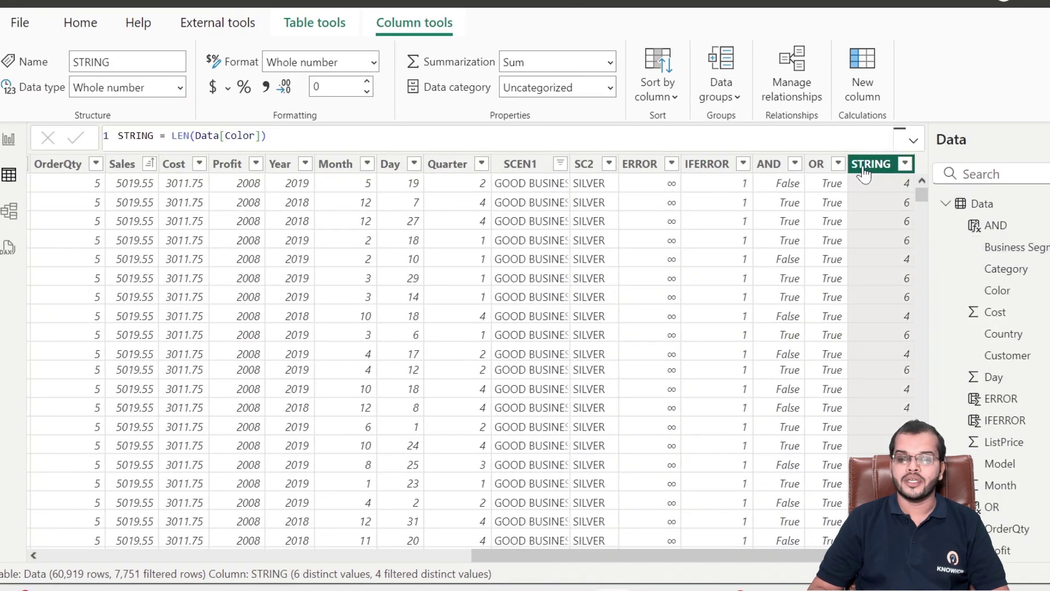
double_click(180, 136)
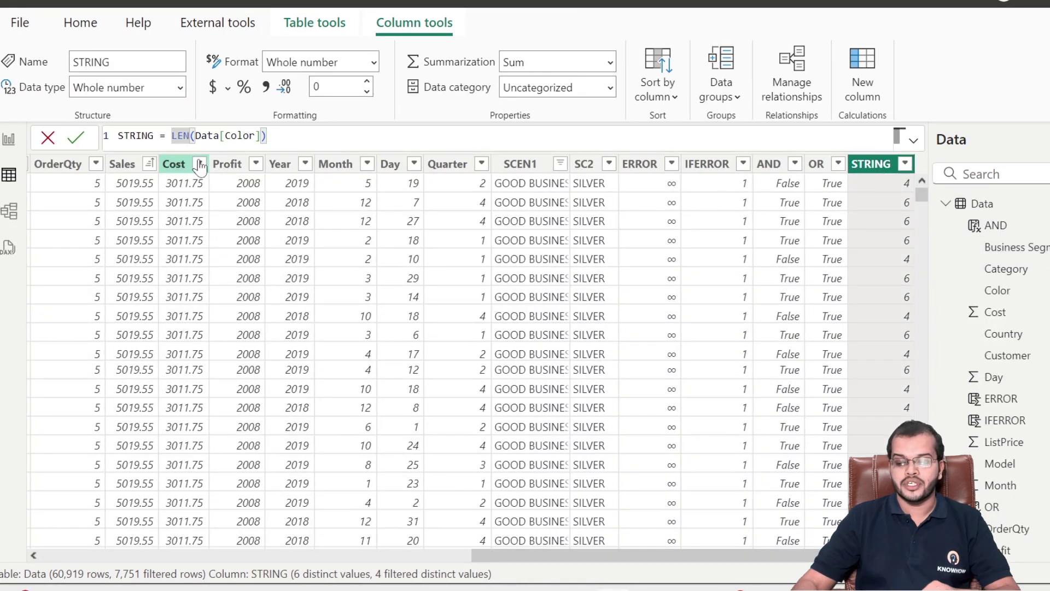
type("L")
key("BackSpace")
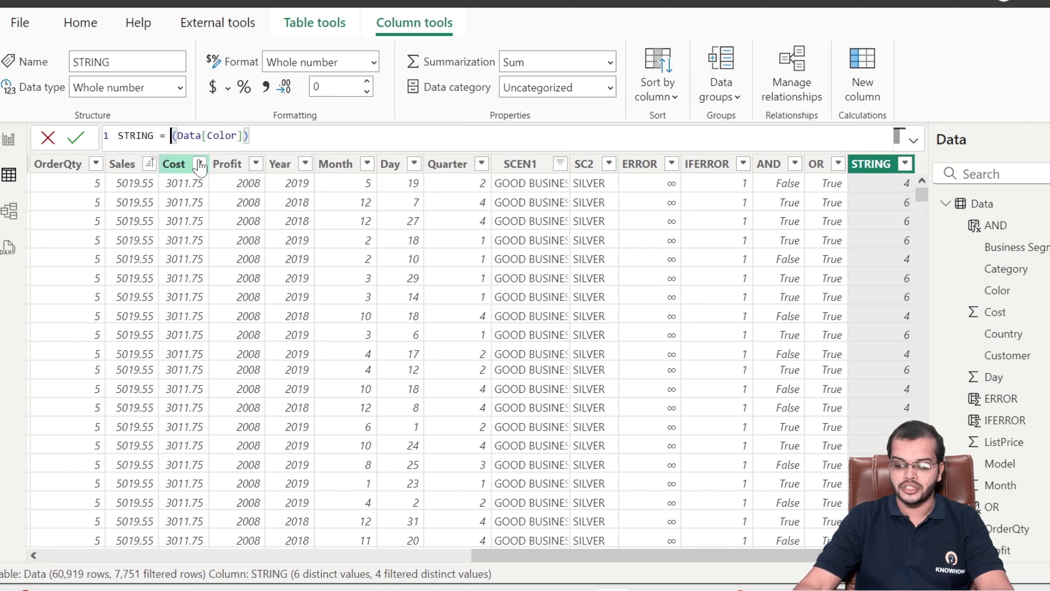
key("End")
key("BackSpace")
key("BackSpace")
key("BackSpace")
key("BackSpace")
key("BackSpace")
key("BackSpace")
key("BackSpace")
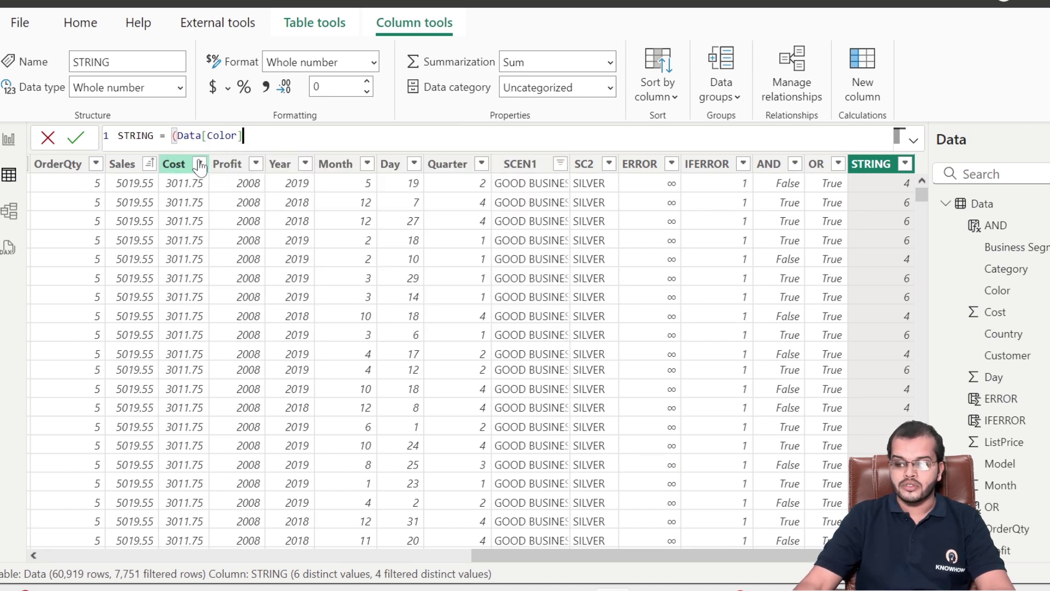
key("BackSpace")
key("BackSpace")
key("BackSpace")
key("BackSpace")
key("BackSpace")
key("BackSpace")
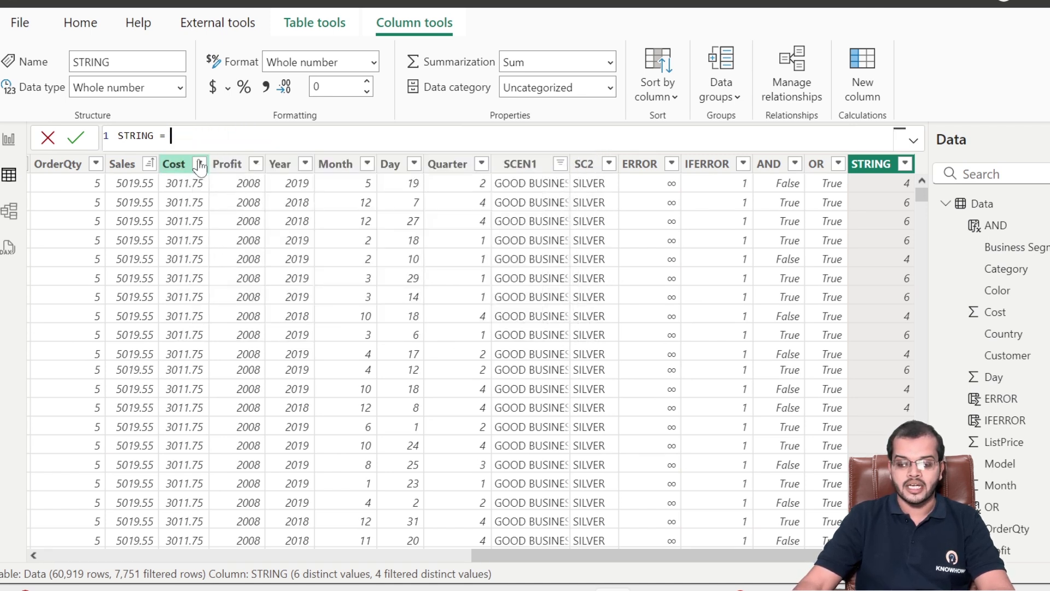
Define the STRING column as CONCATENATE(Data[Business Segment],Data[Color]) to join the two text columns
type("CONC")
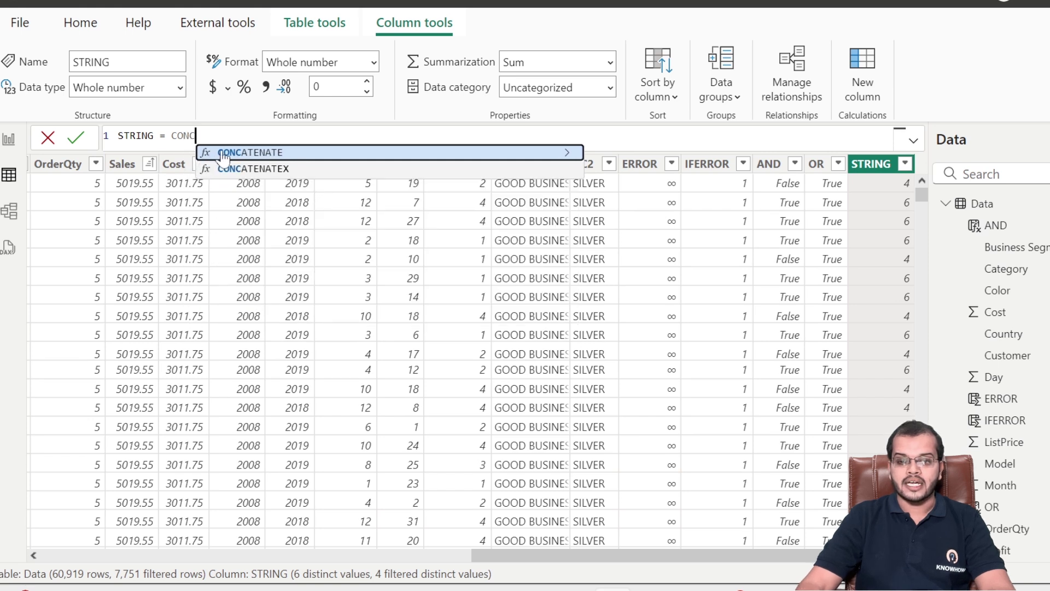
left_click(219, 153)
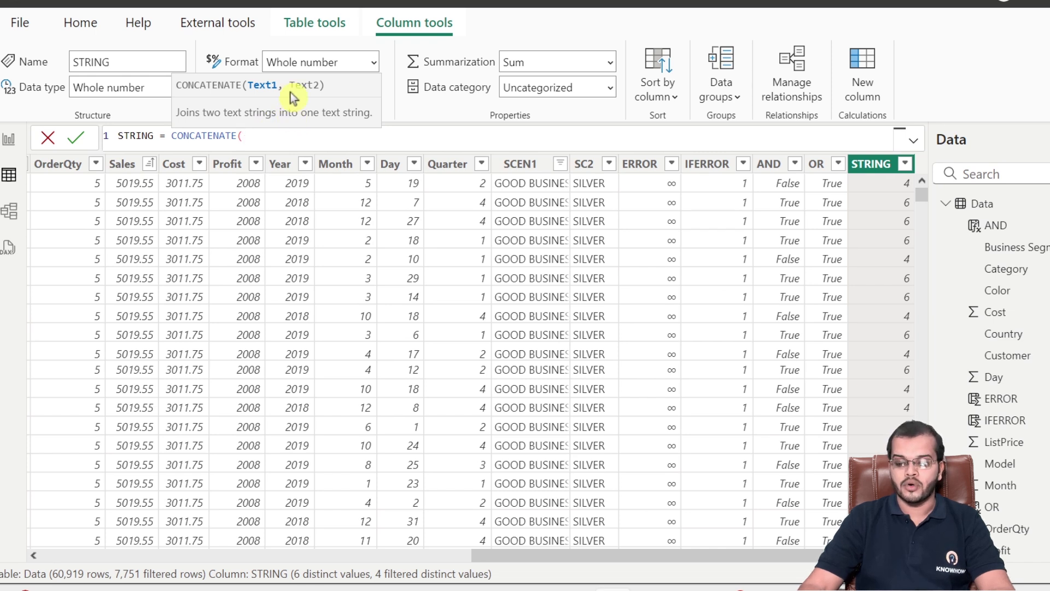
type("BUSIN")
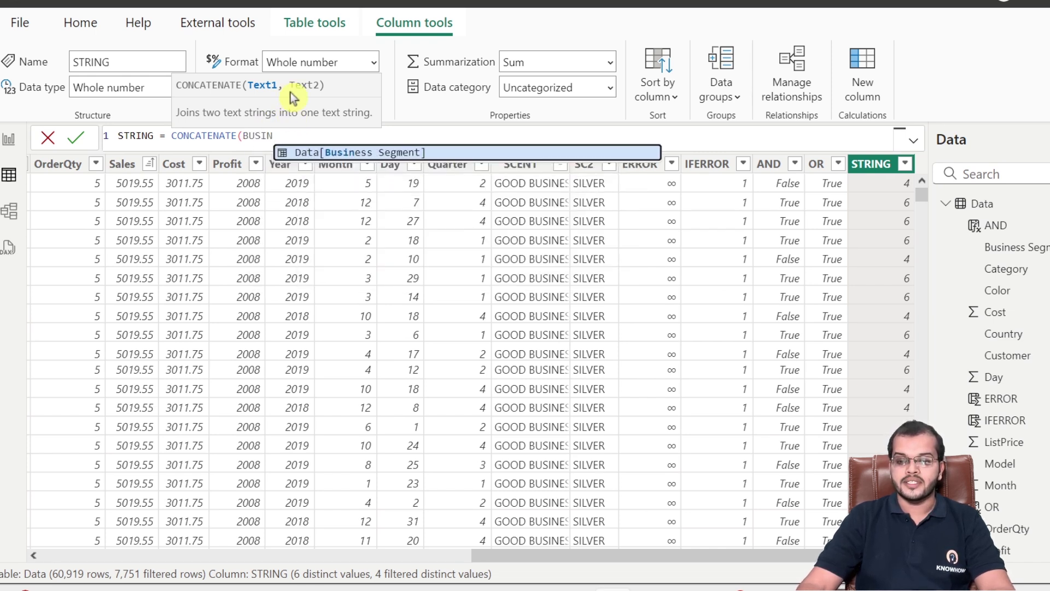
left_click(337, 153)
type(",")
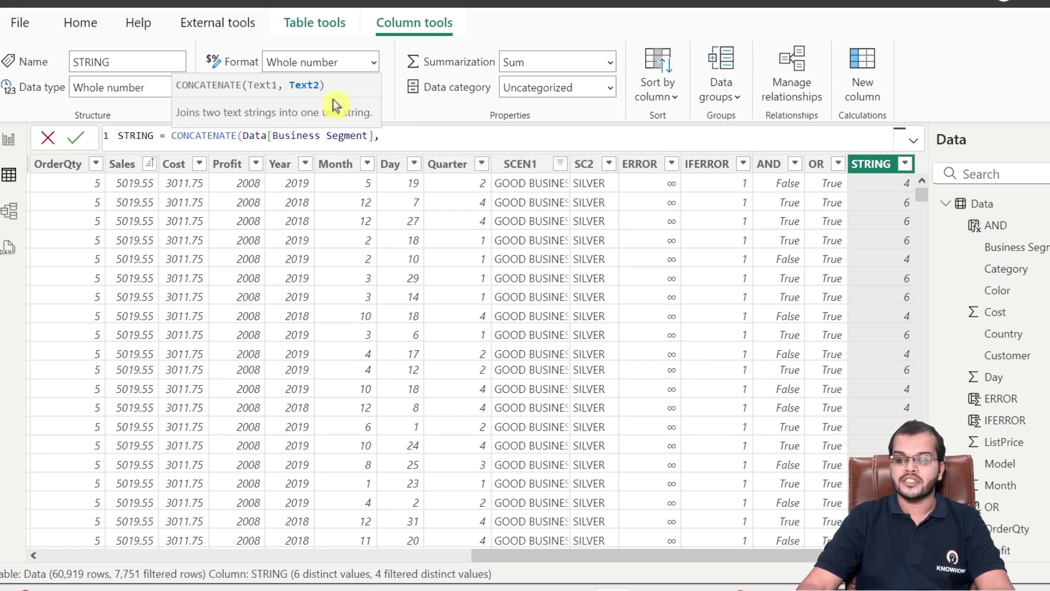
type("COLO")
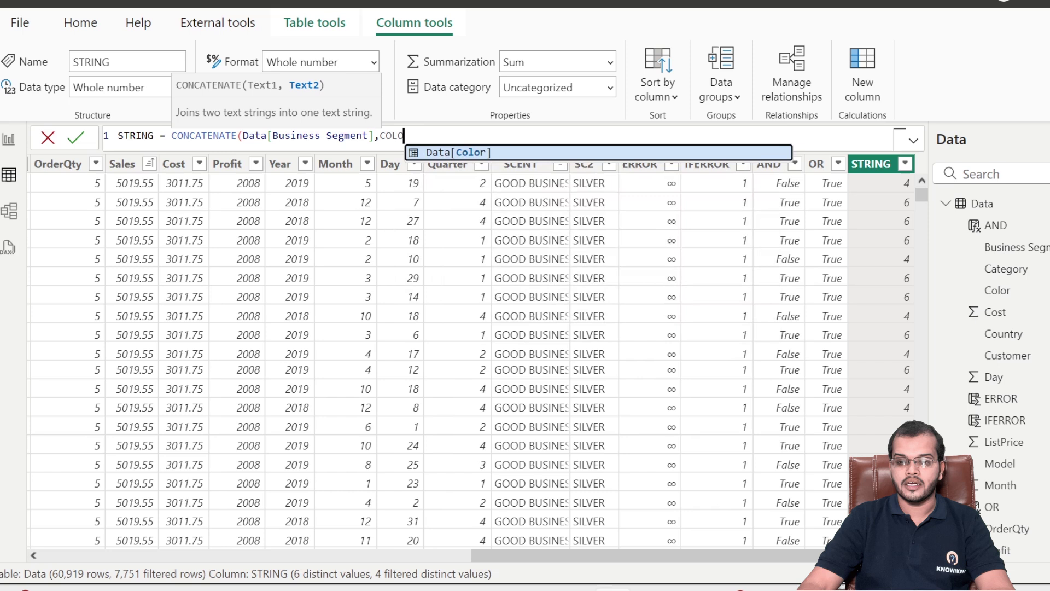
left_click(439, 153)
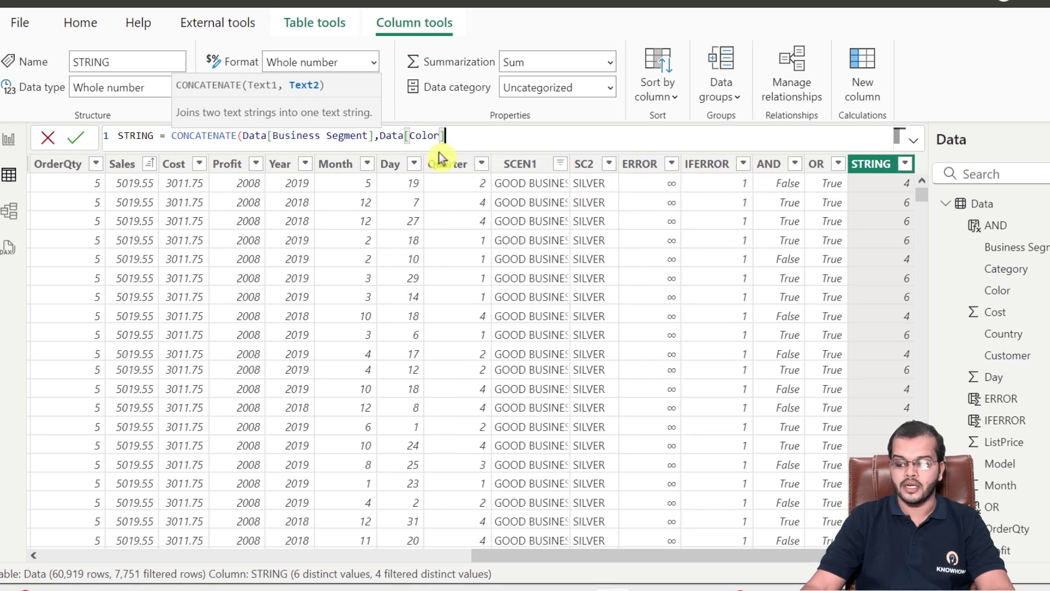
type(")")
key("Return")
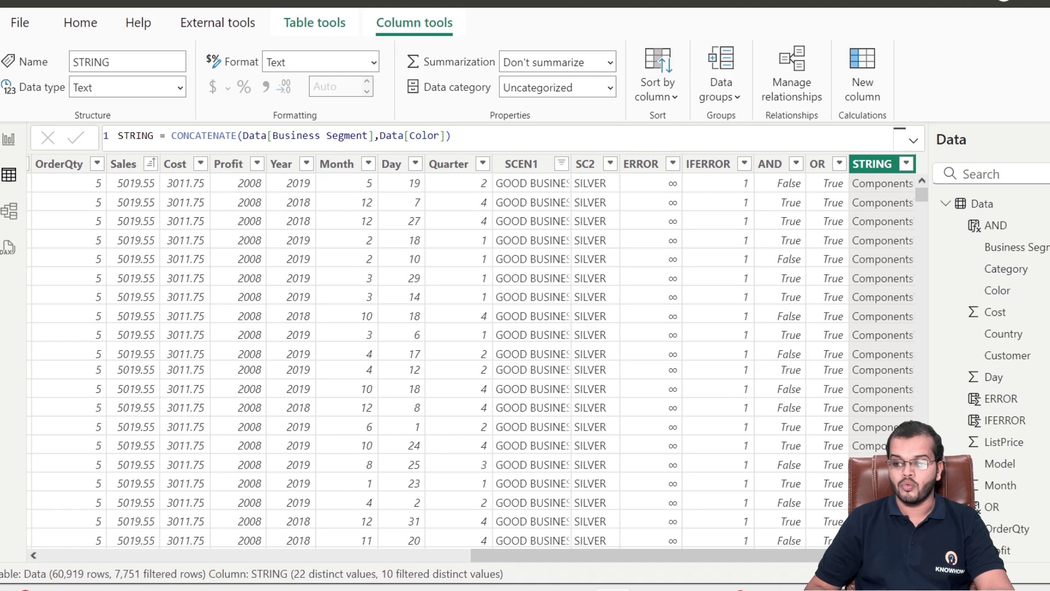
Review the STRING column's distinct filter values without filtering any out, and look back at the source columns
left_click(905, 165)
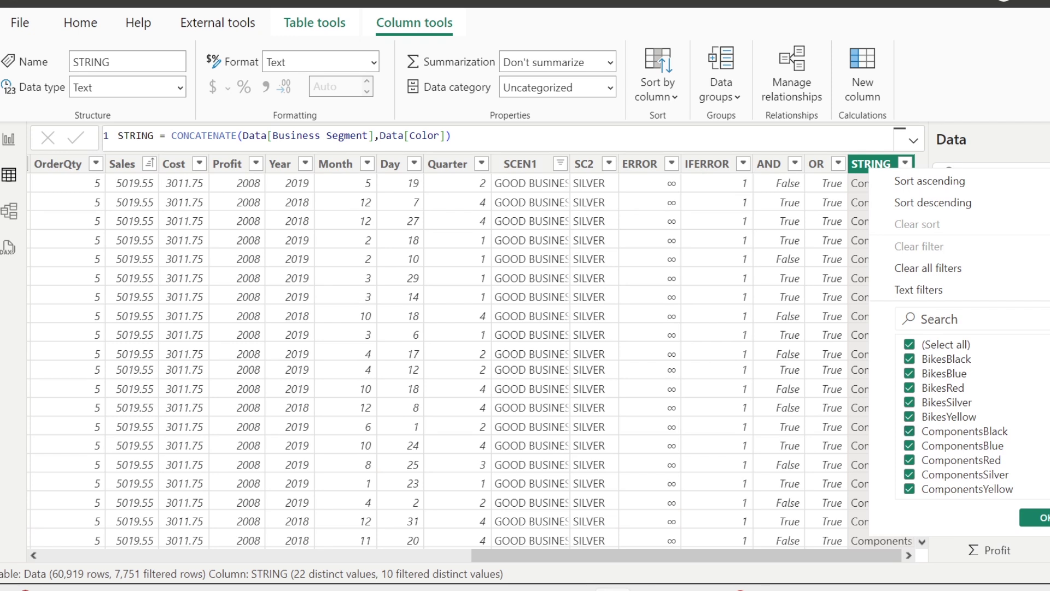
left_click(1036, 517)
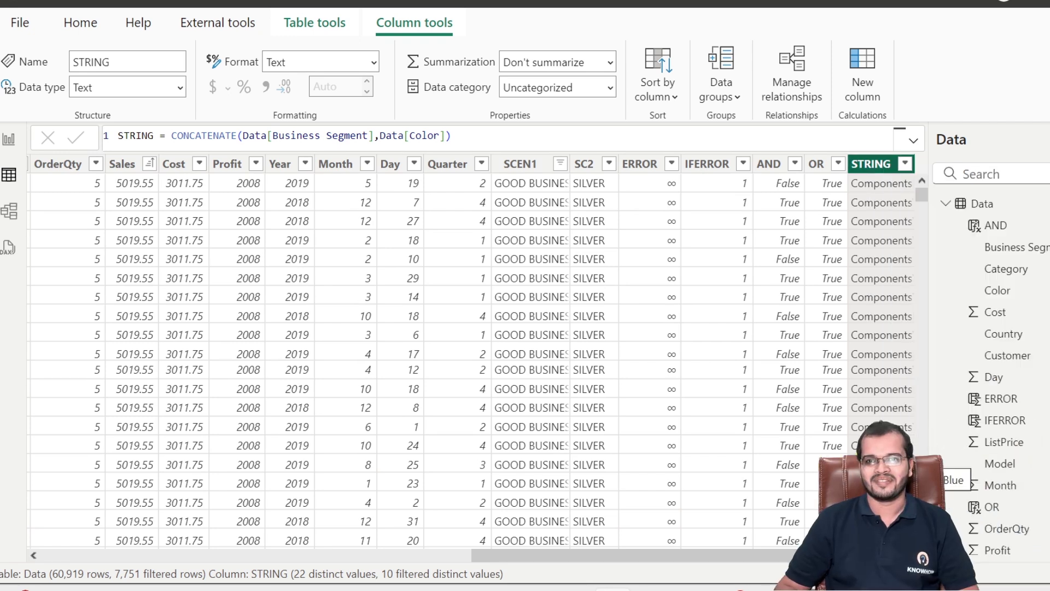
left_click_drag(711, 555, 467, 536)
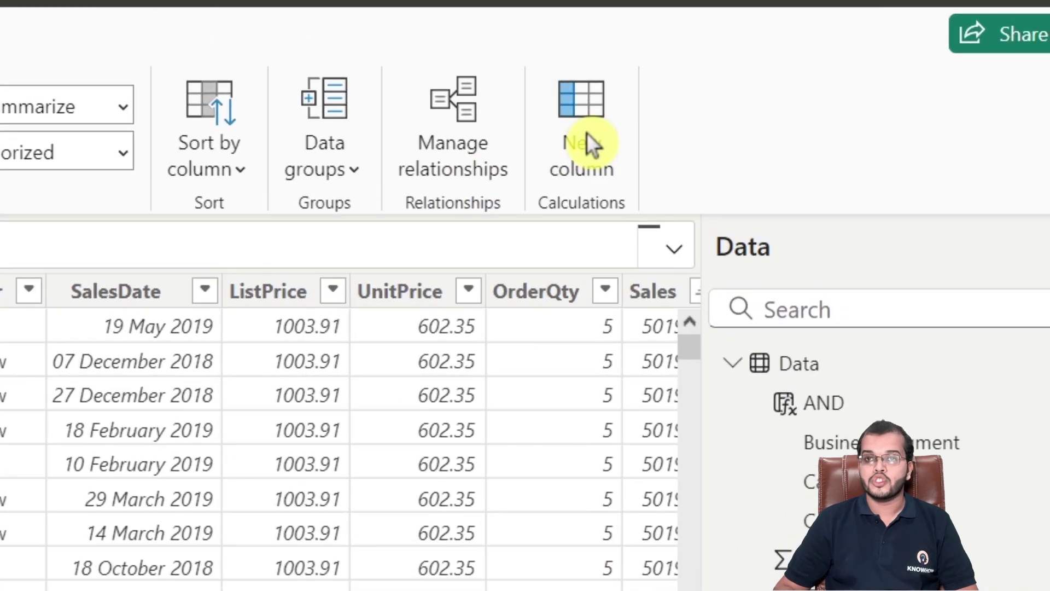
Add a calculated column LEFT = LEFT(Data[Business Segment],4) and check its filter values without applying a filter
left_click(587, 133)
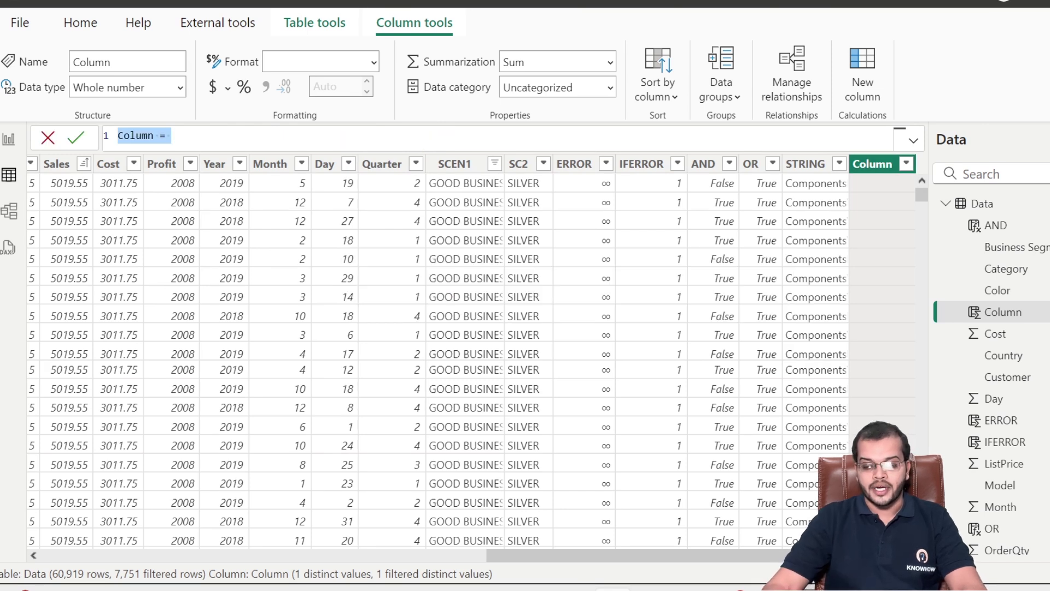
type("LEFT")
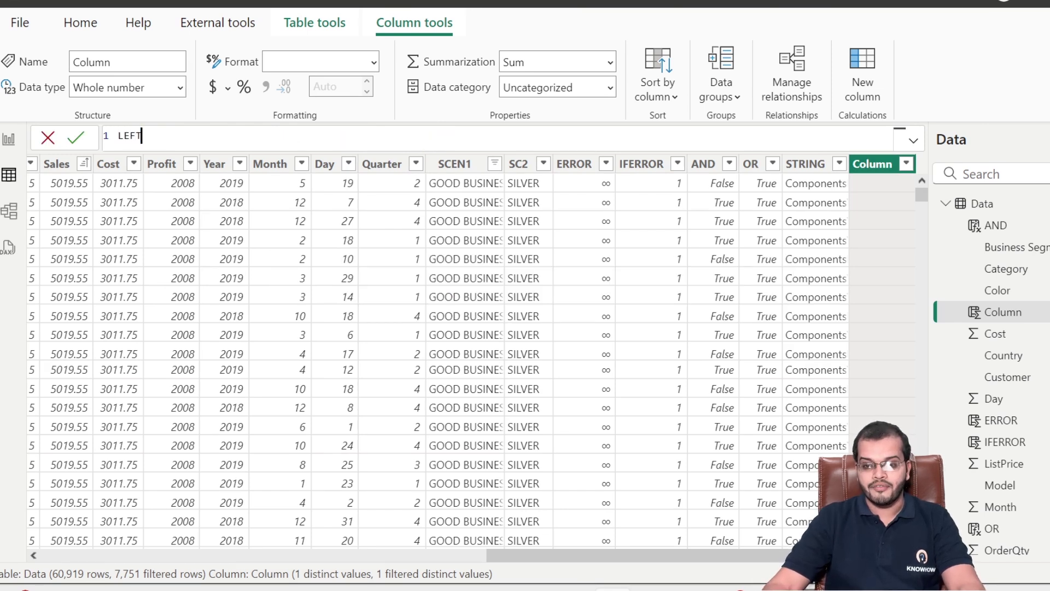
type(" = LEFT")
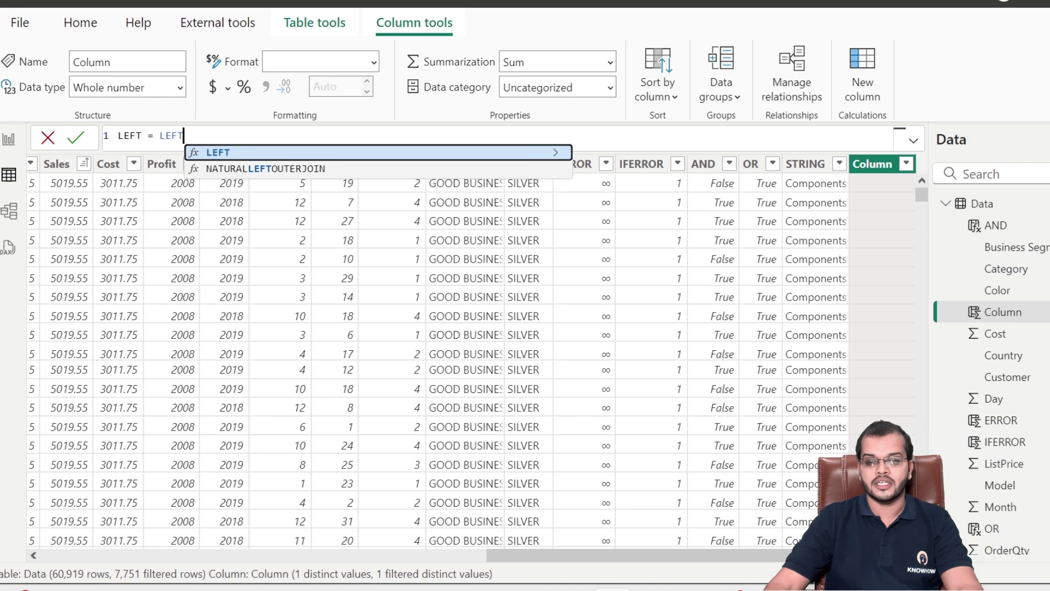
left_click(390, 152)
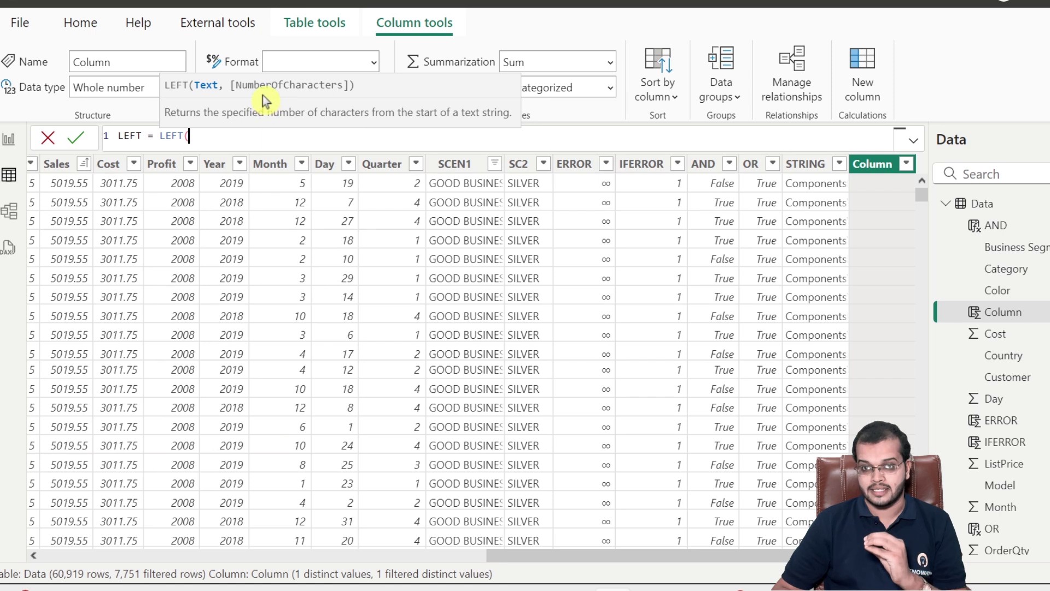
type("BUSINESS")
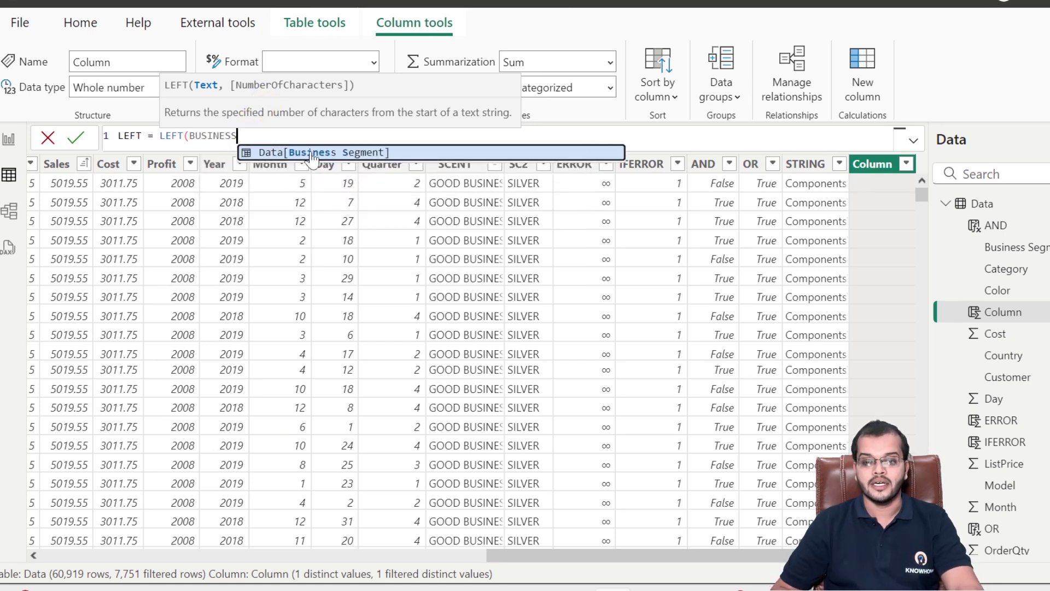
key("Tab")
type(",")
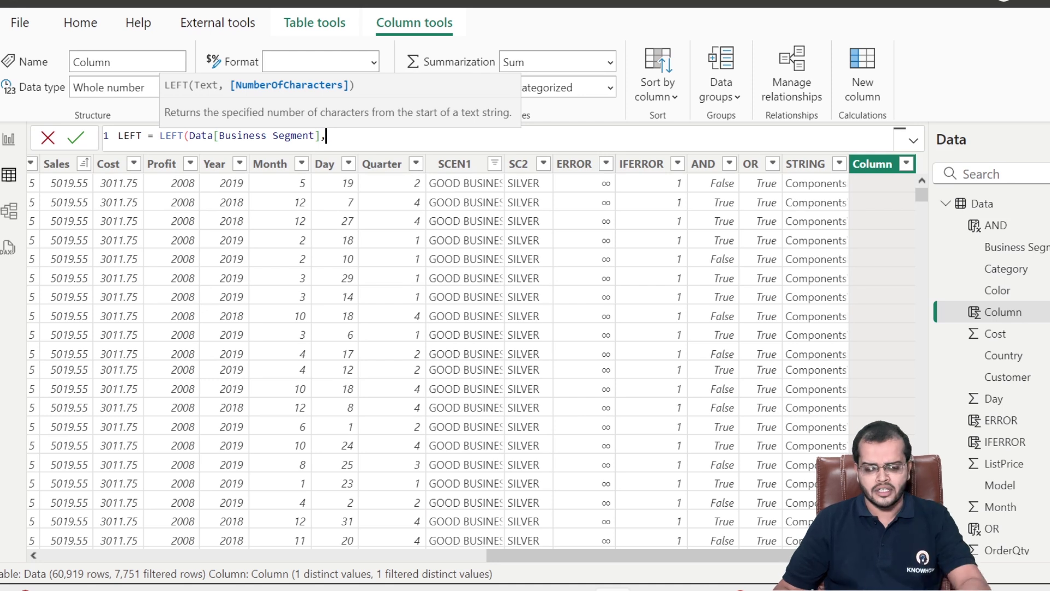
type("4)")
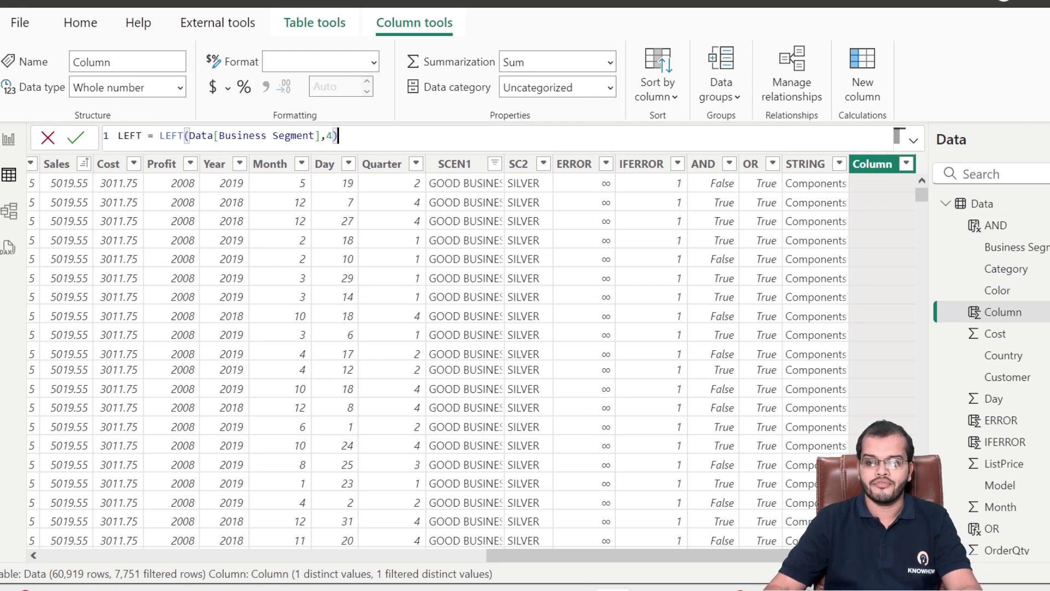
key("Return")
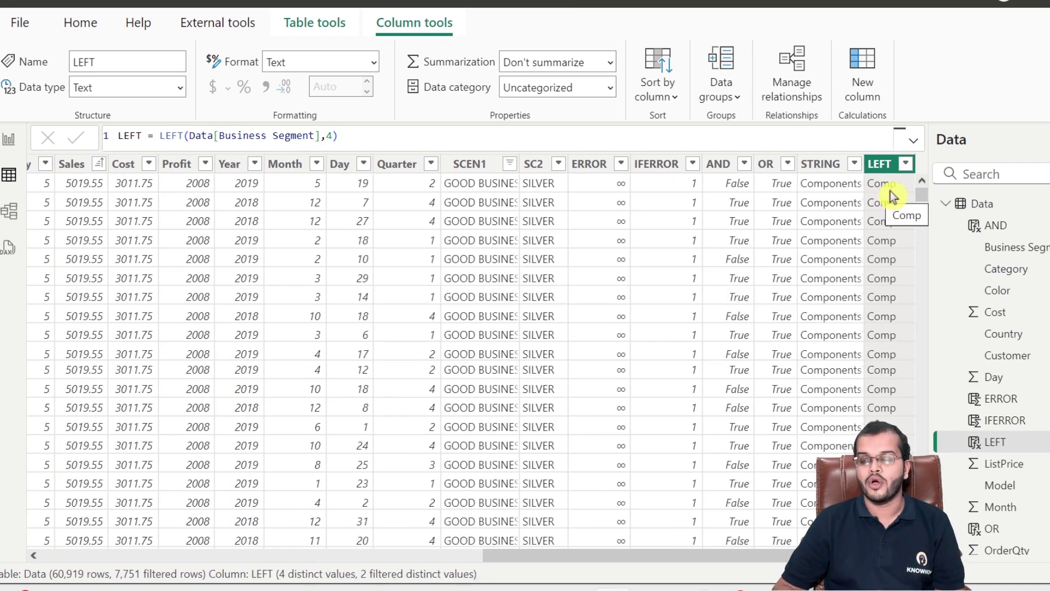
left_click(906, 164)
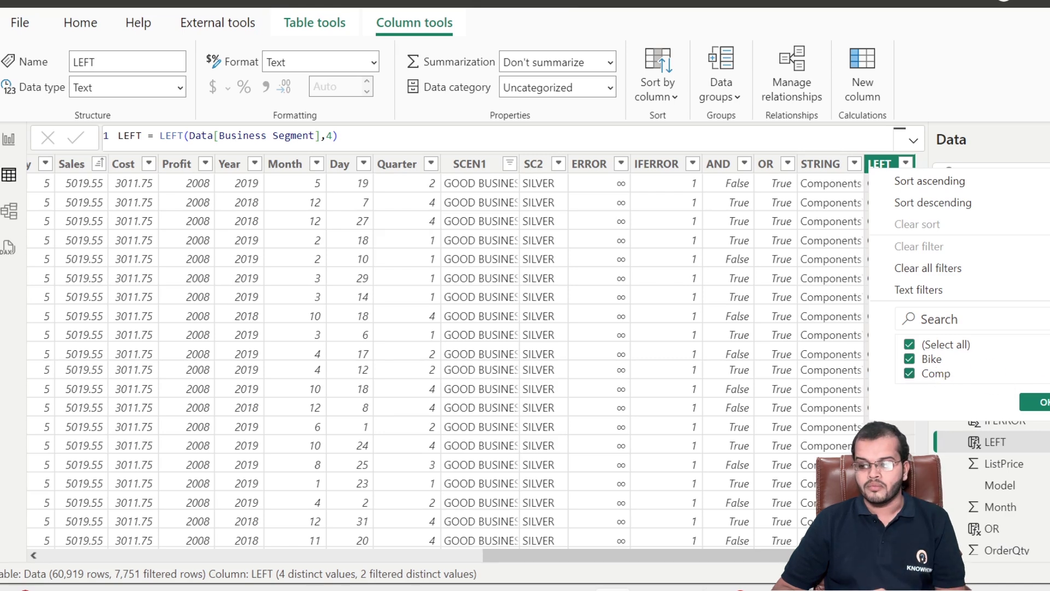
key("Escape")
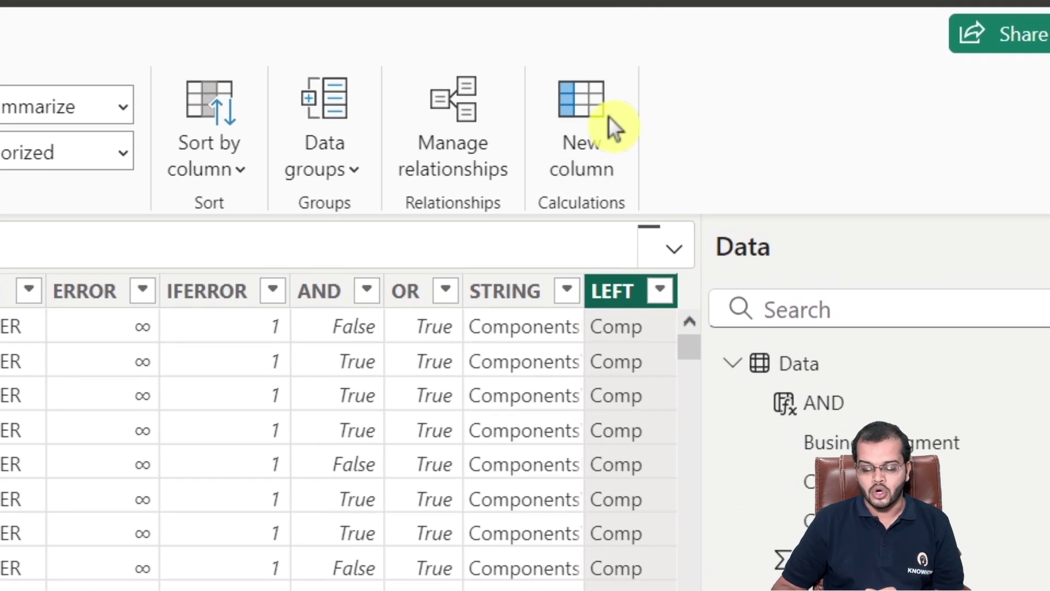
Add a calculated column RIGHT = RIGHT(Data[Business Segment],4) and check its filter values, leaving all of them selected
left_click(608, 116)
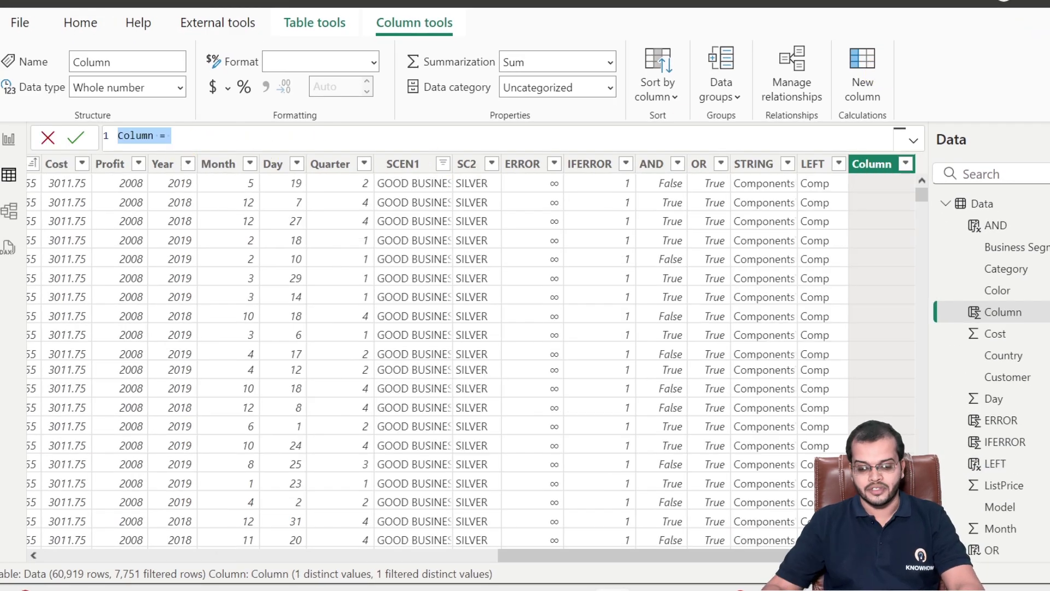
type("RIGHT = RIGHT")
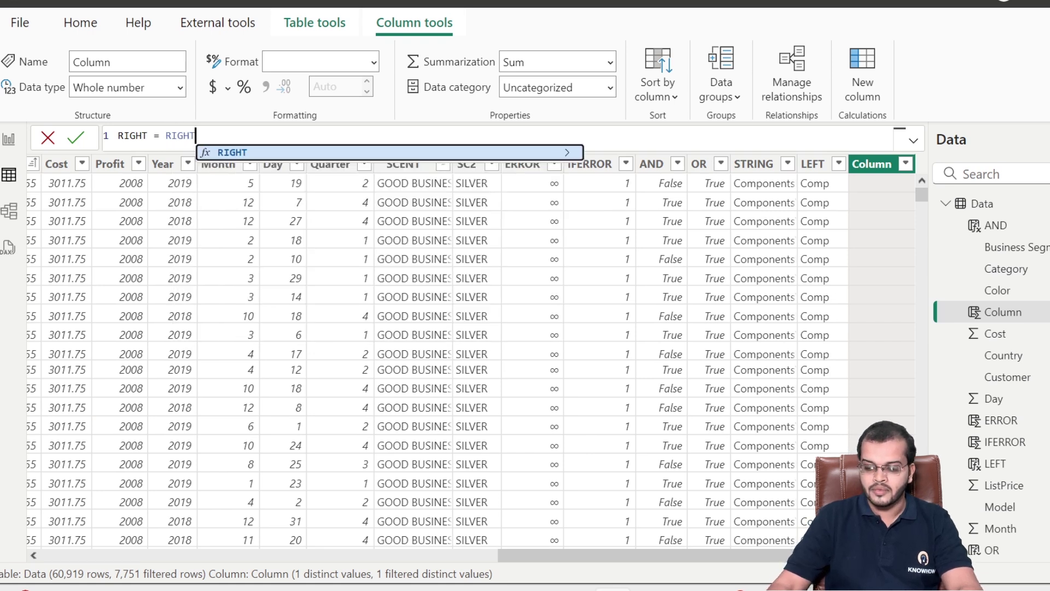
type("(")
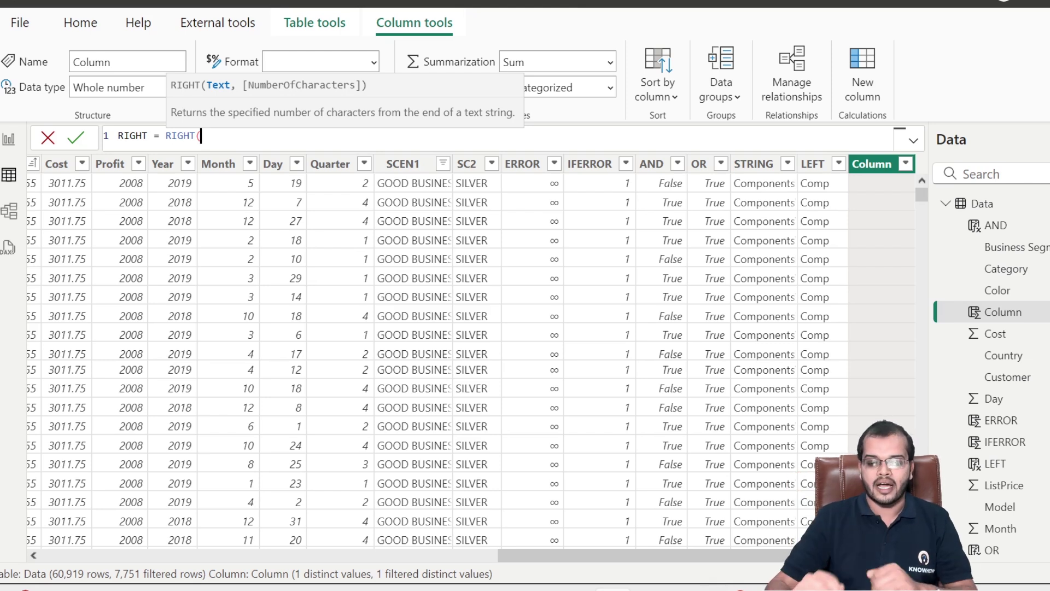
type("BUSIN")
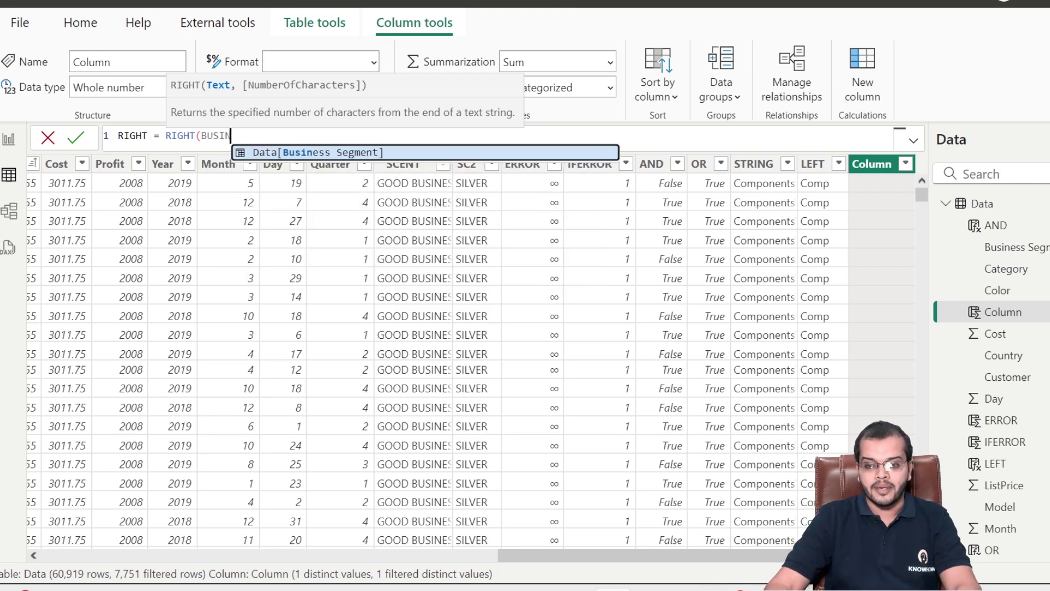
left_click(317, 156)
type(",")
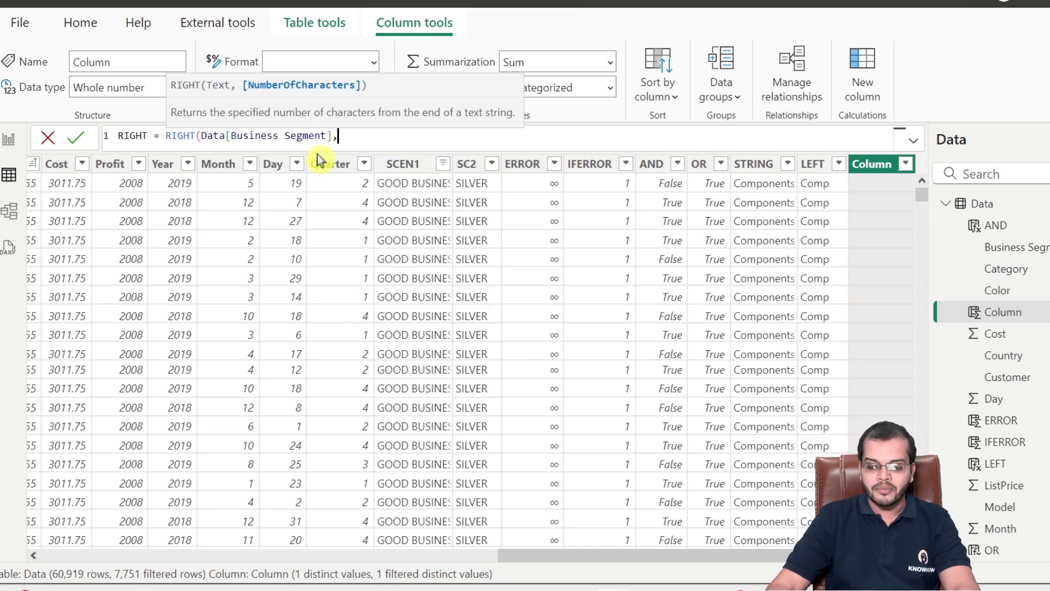
type("4)")
key("Return")
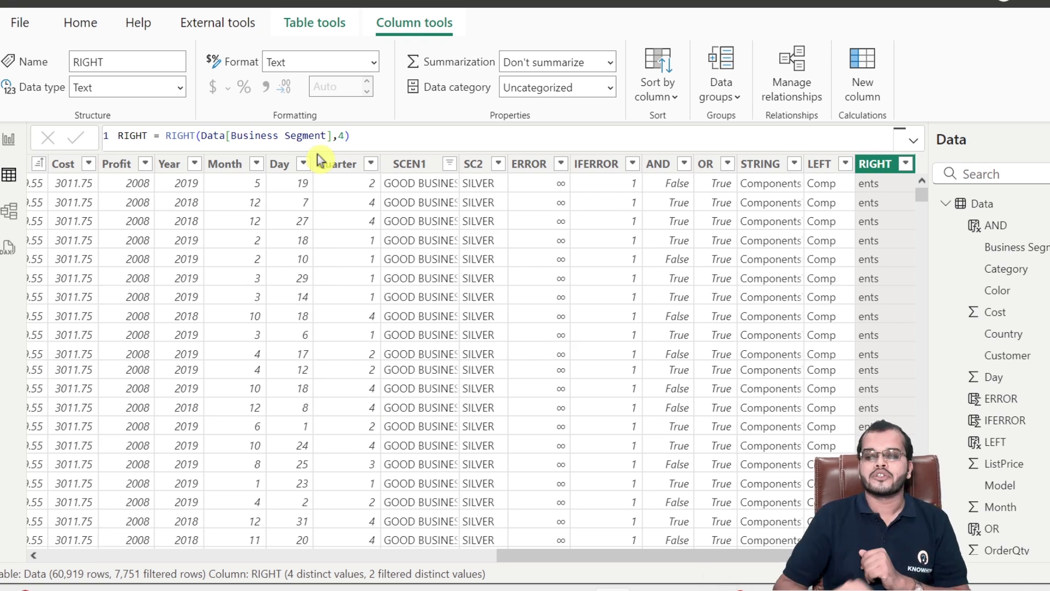
left_click(906, 165)
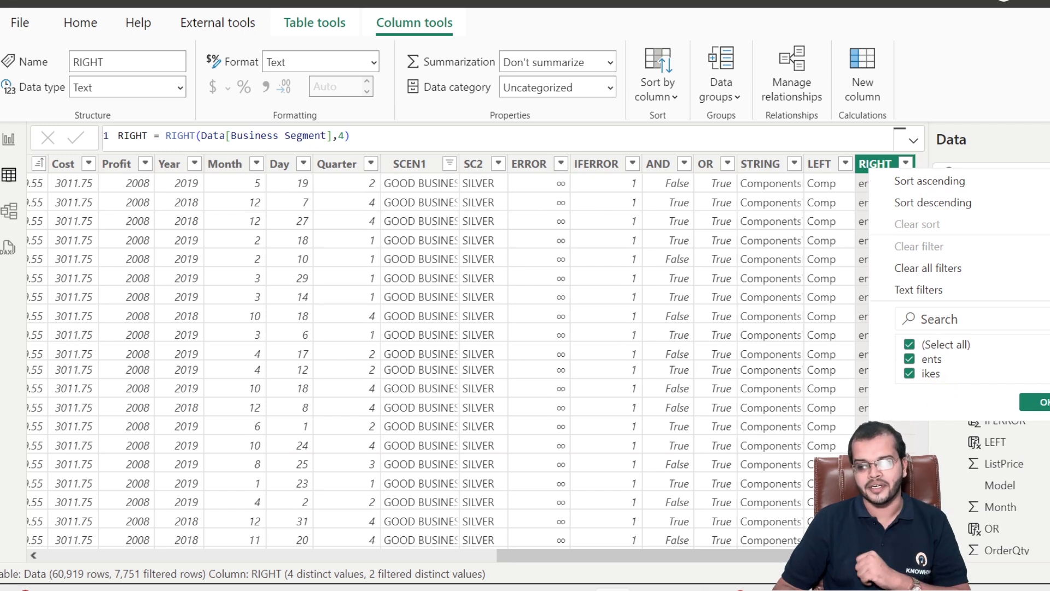
left_click(1037, 403)
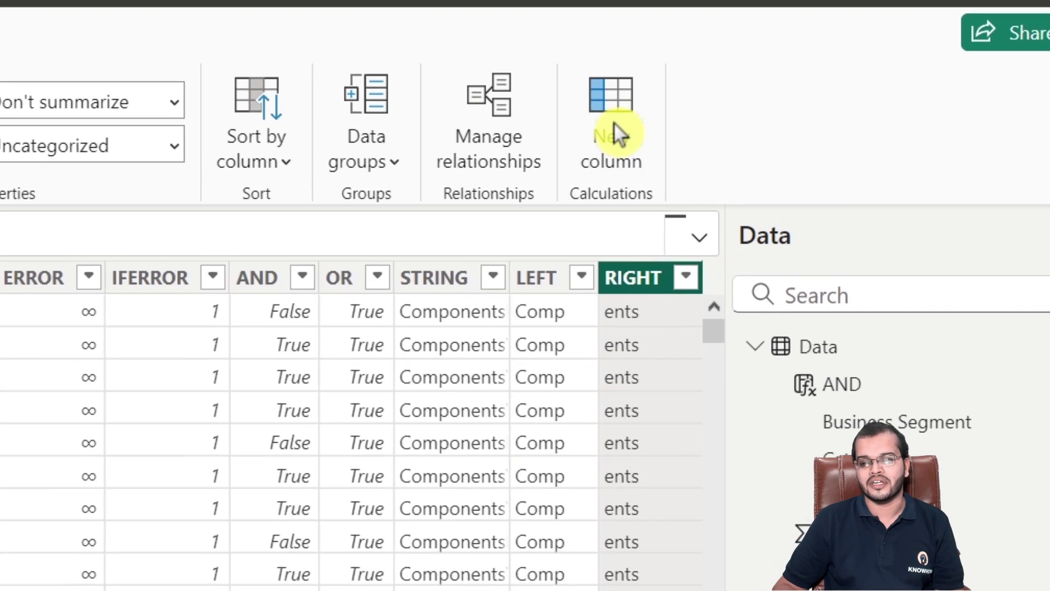
Start a new calculated column in the Data table with the formula MID = MID(Data[Business Segment],1,3)
left_click(865, 78)
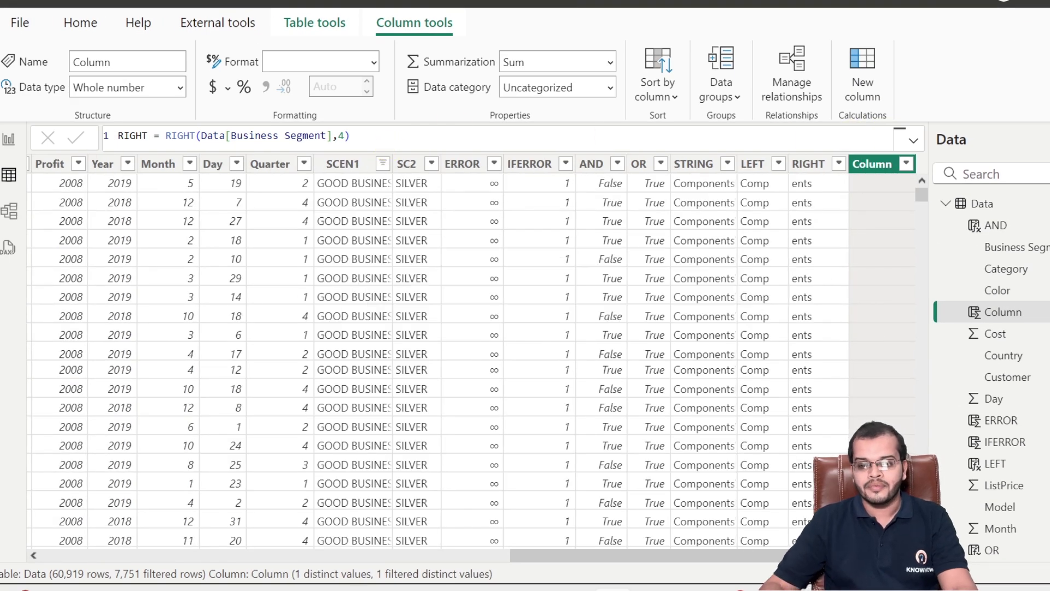
type("MID =")
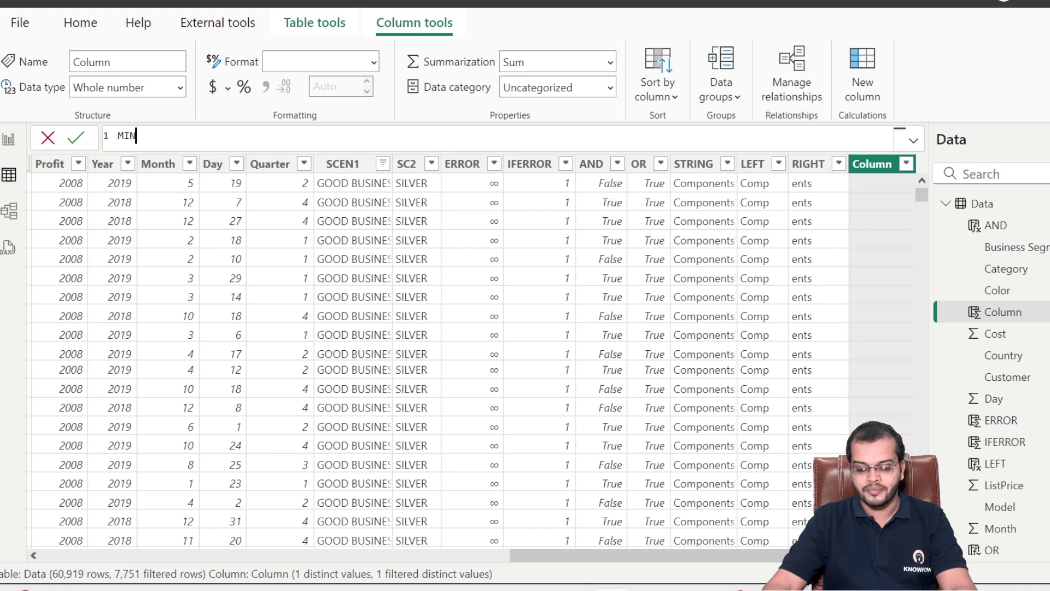
type(" MID")
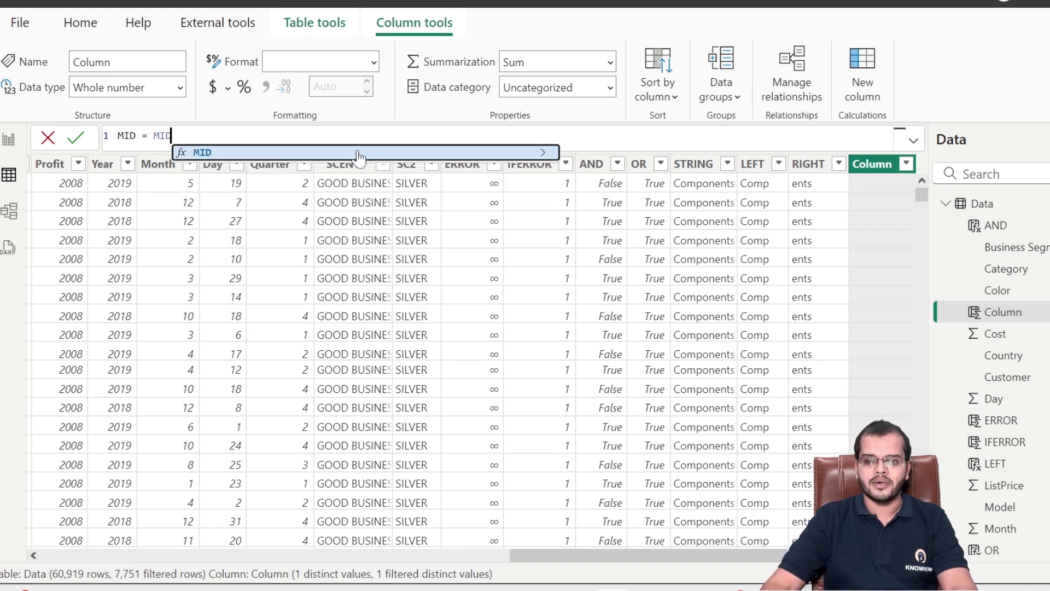
type("(")
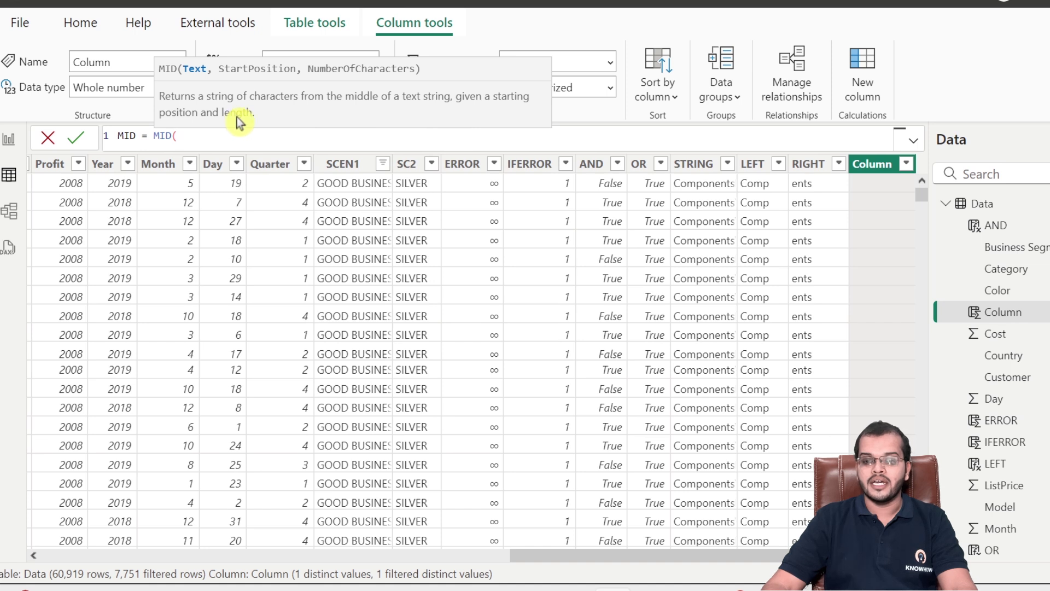
type("BUSIN")
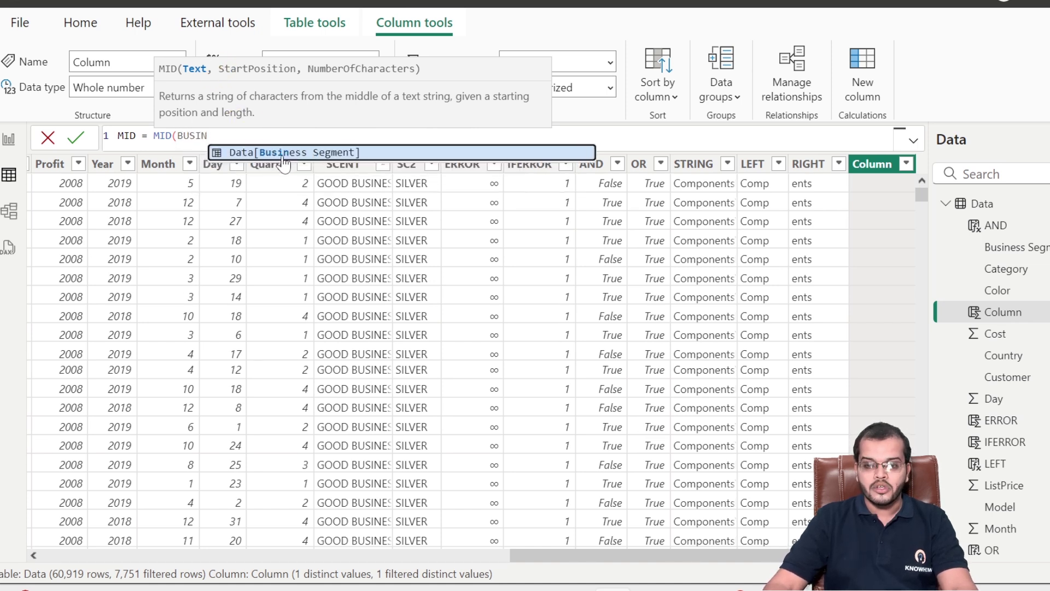
key("Tab")
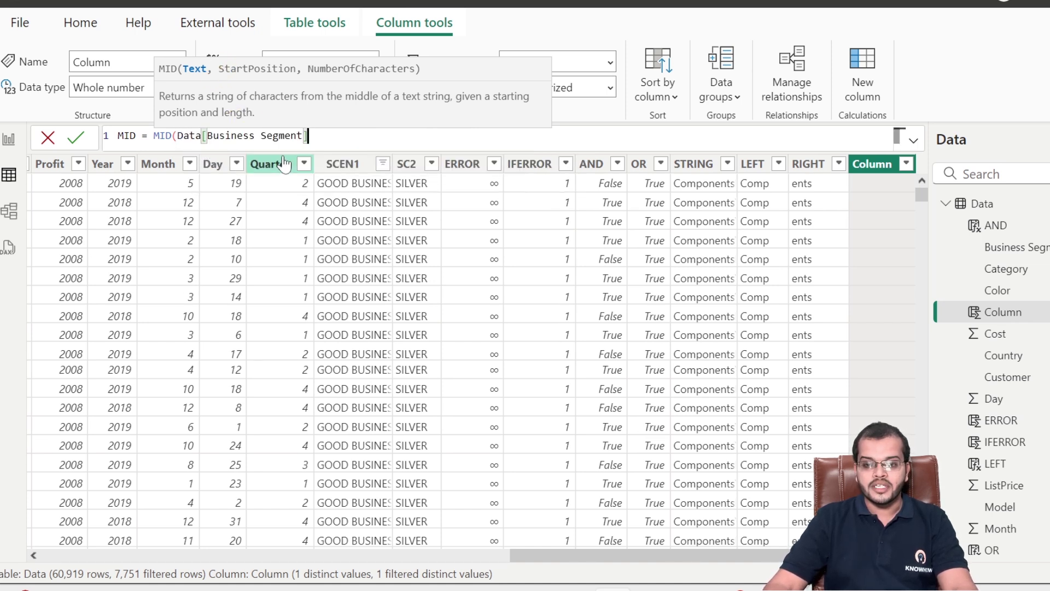
type(",")
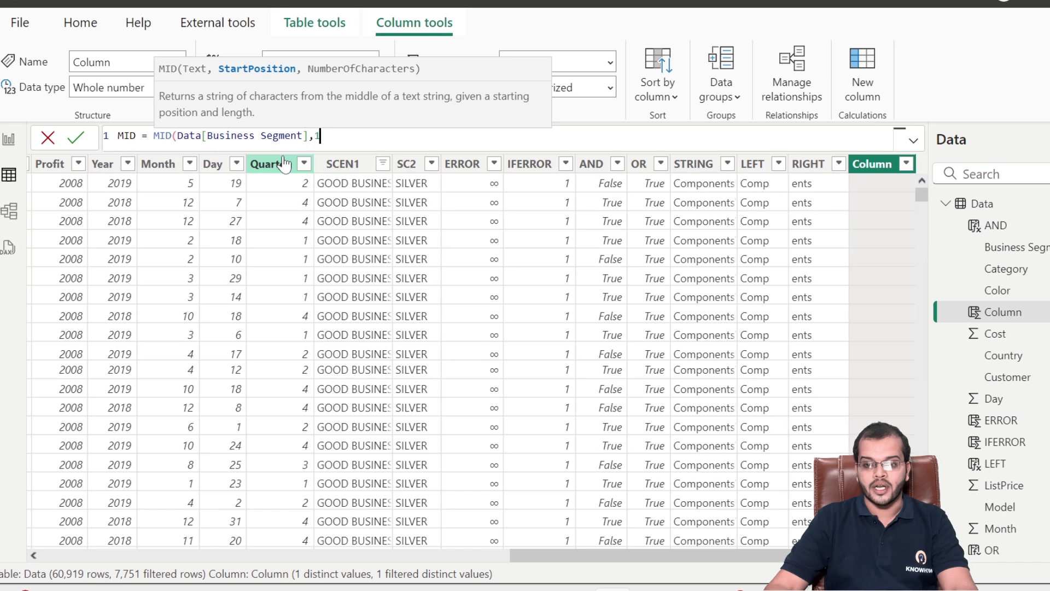
type("1,")
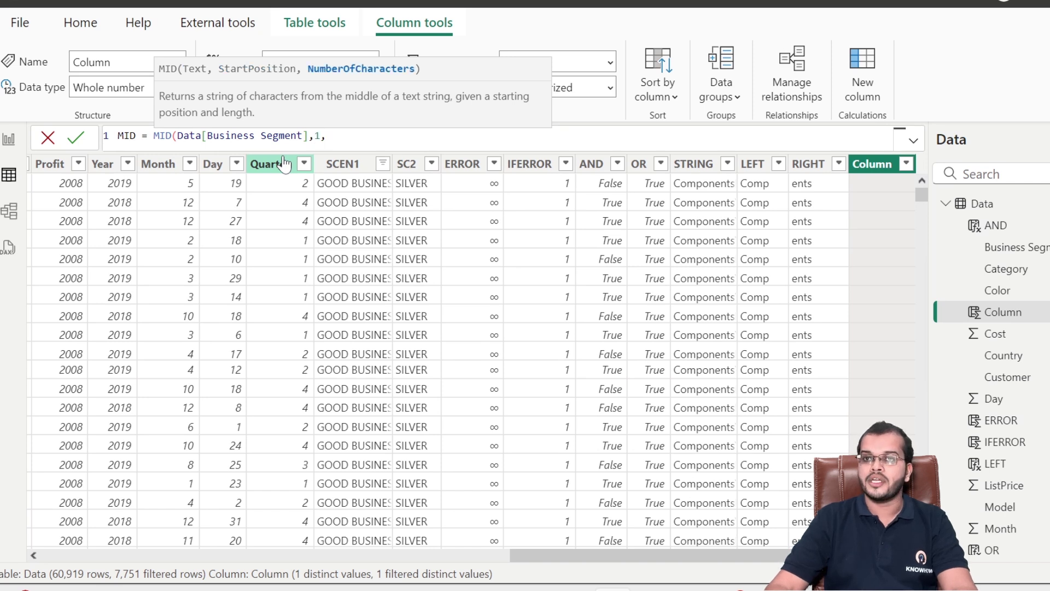
type("3)")
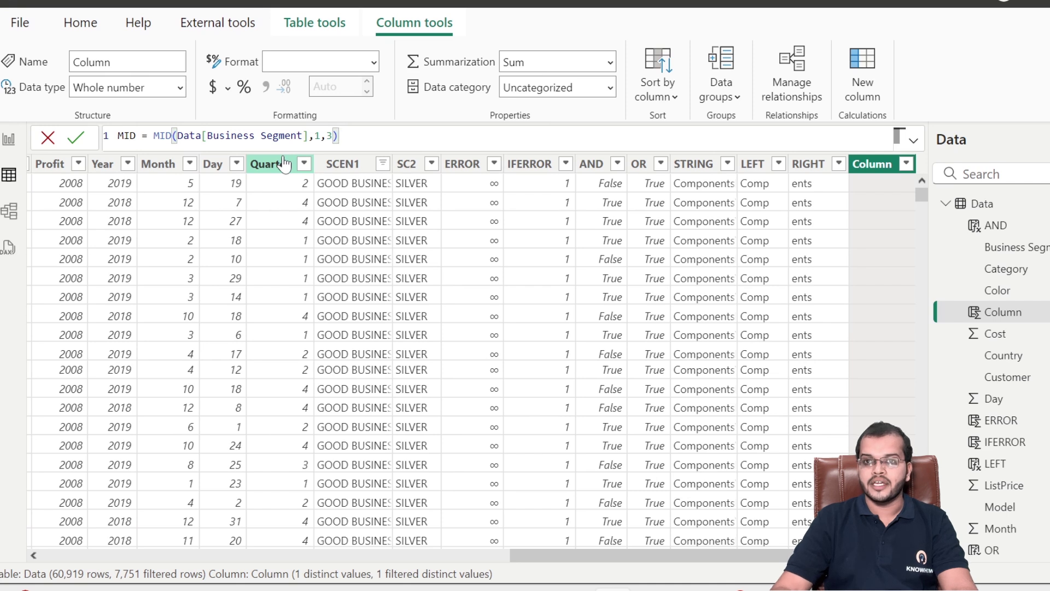
Change the MID formula's start position to 2, keep 3 as the number of characters, and commit the column
key("BackSpace")
key("BackSpace")
key("BackSpace")
key("BackSpace")
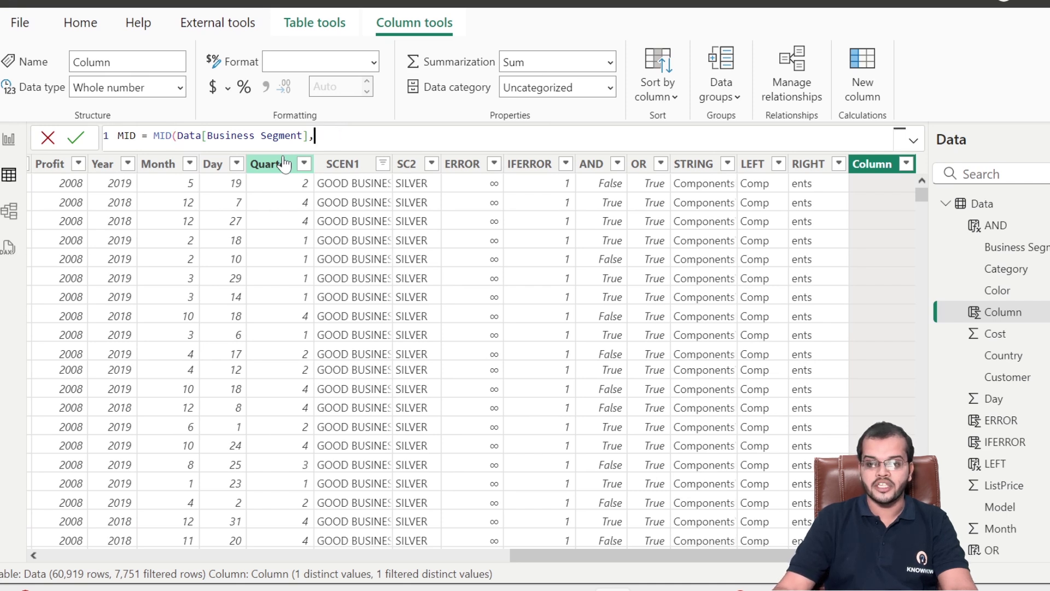
type("2")
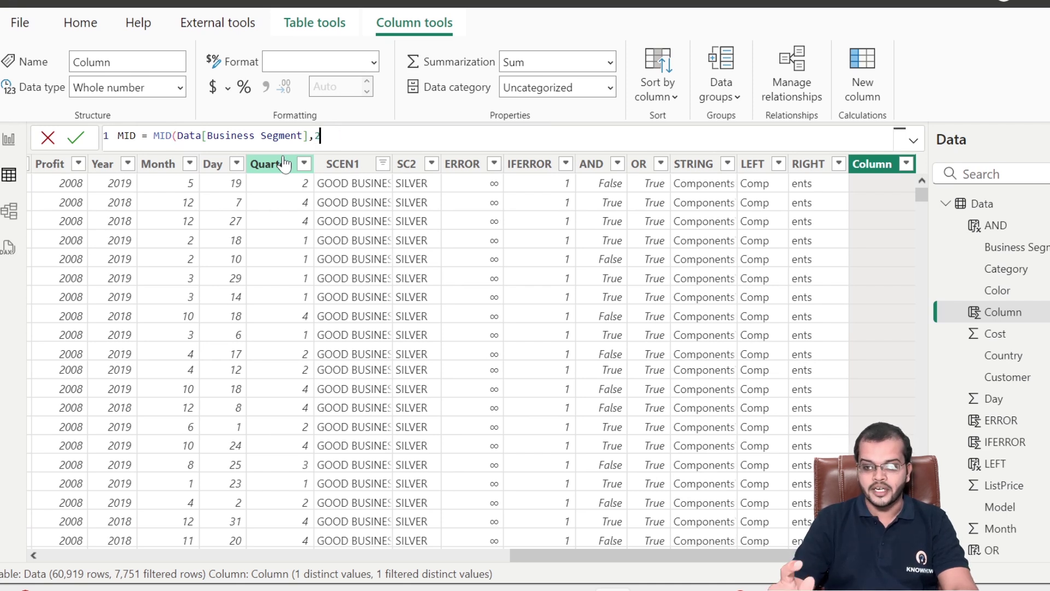
type(",3)")
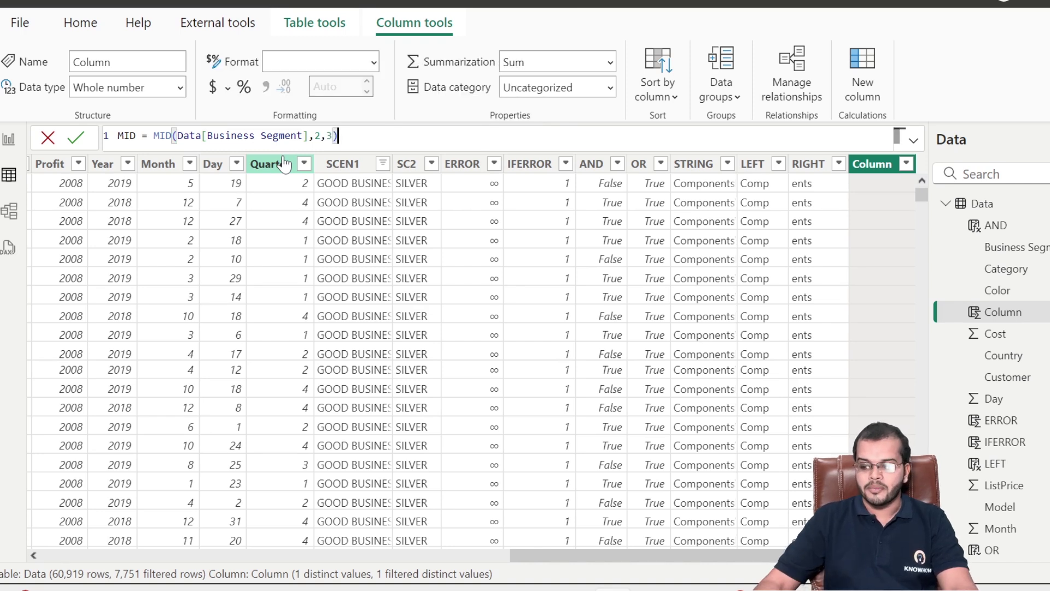
left_click(284, 163)
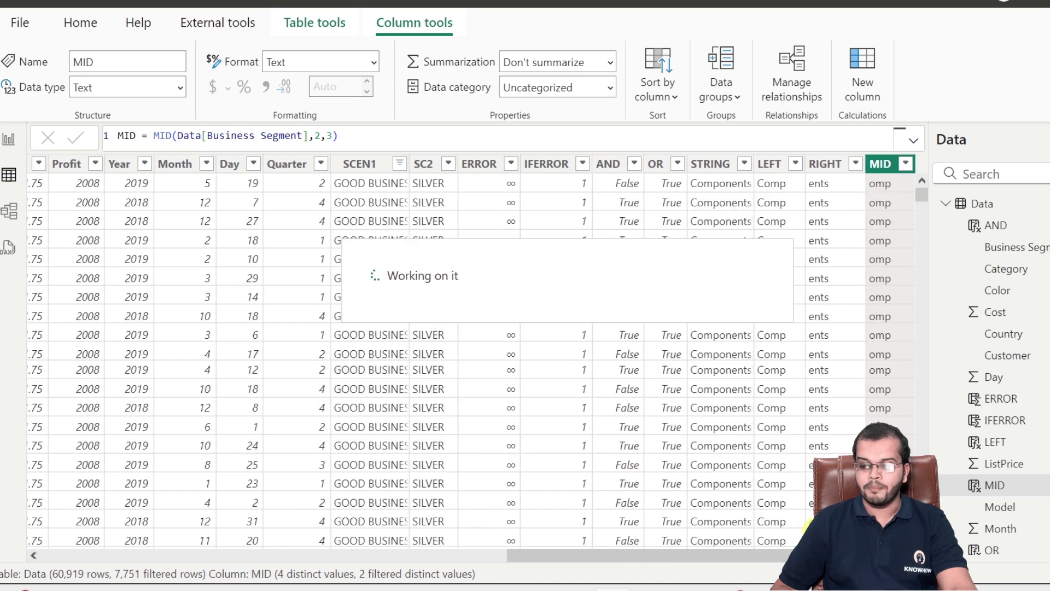
Compare the Business Segment source text with the MID formula's start position and the extracted characters
left_click_drag(753, 548, 370, 524)
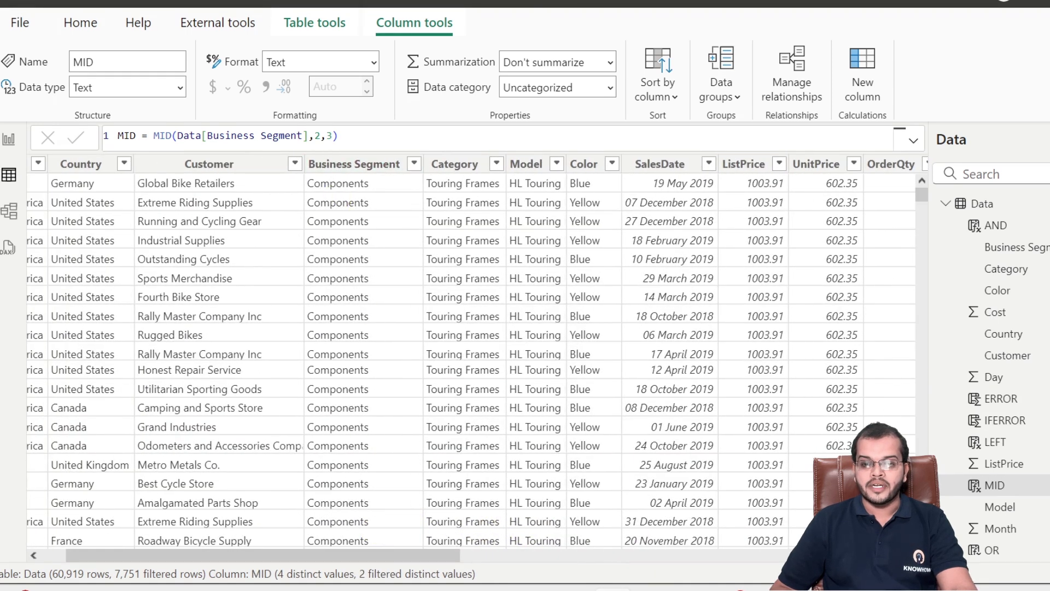
left_click_drag(315, 135, 326, 135)
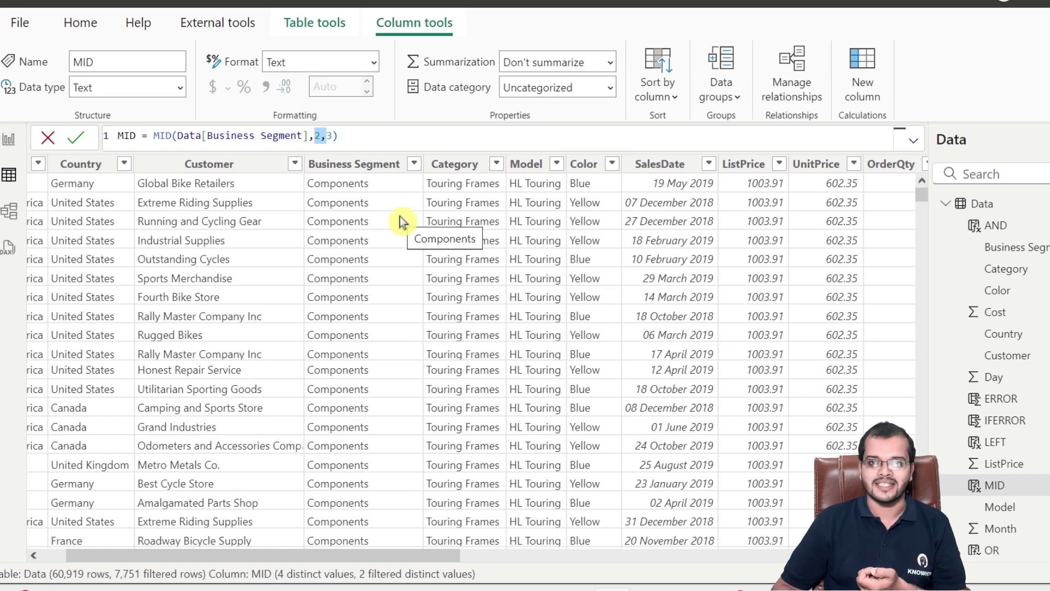
scroll(584, 563, "right", 3)
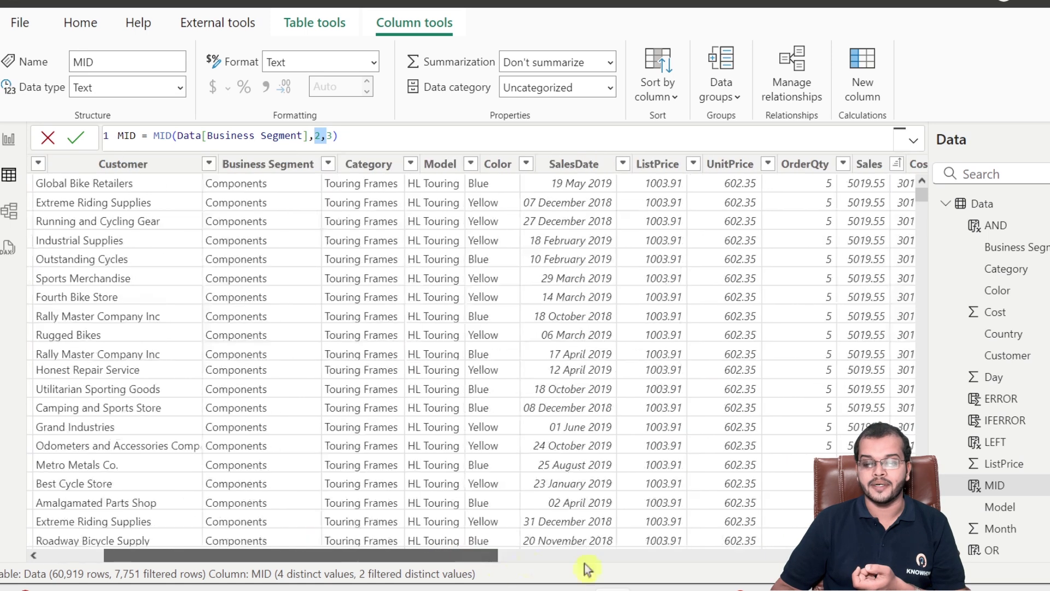
scroll(584, 563, "right", 10)
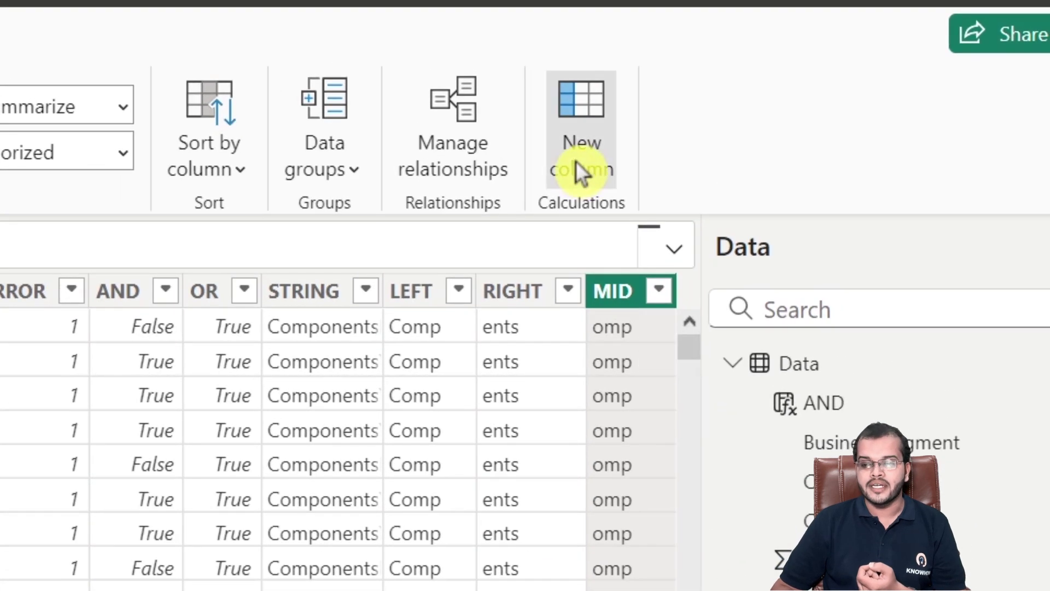
Add a calculated column REPLACE = REPLACE(Data[Business Segment],2,3,"AFZ") to the Data table
left_click(578, 167)
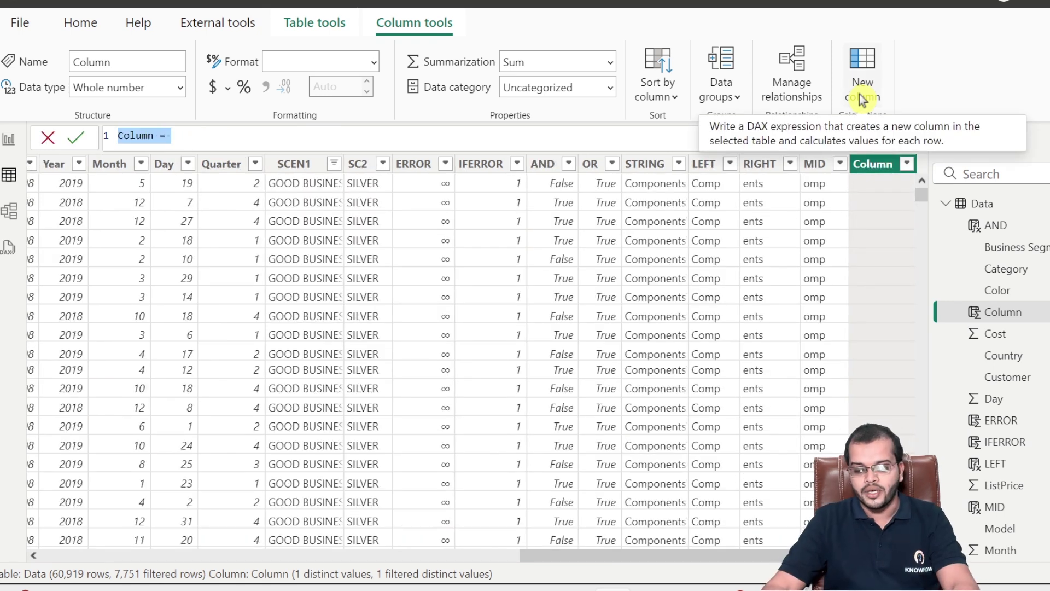
type("REPLACE = REPLACE")
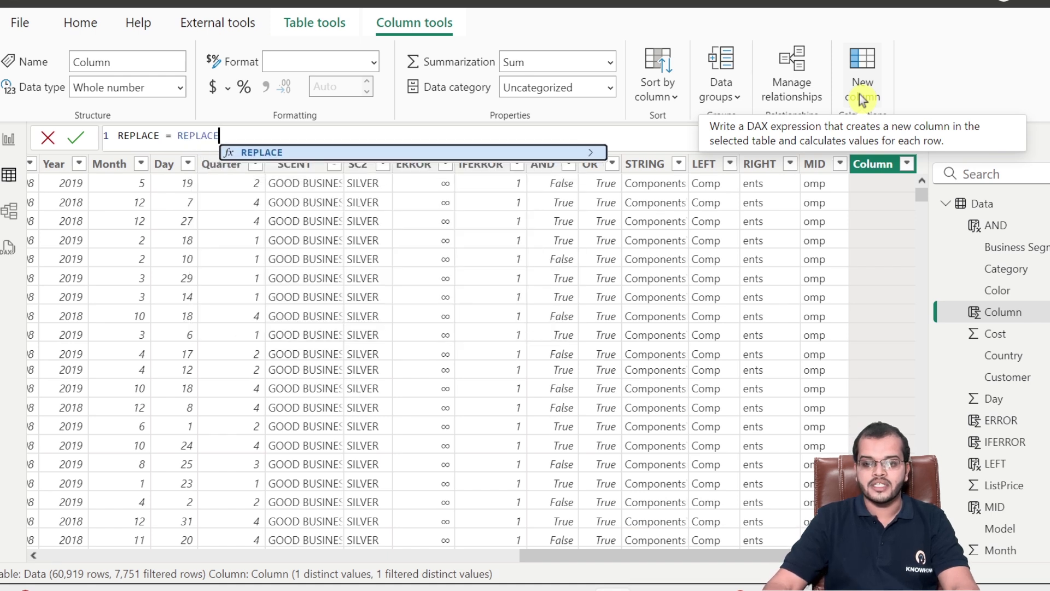
type("(")
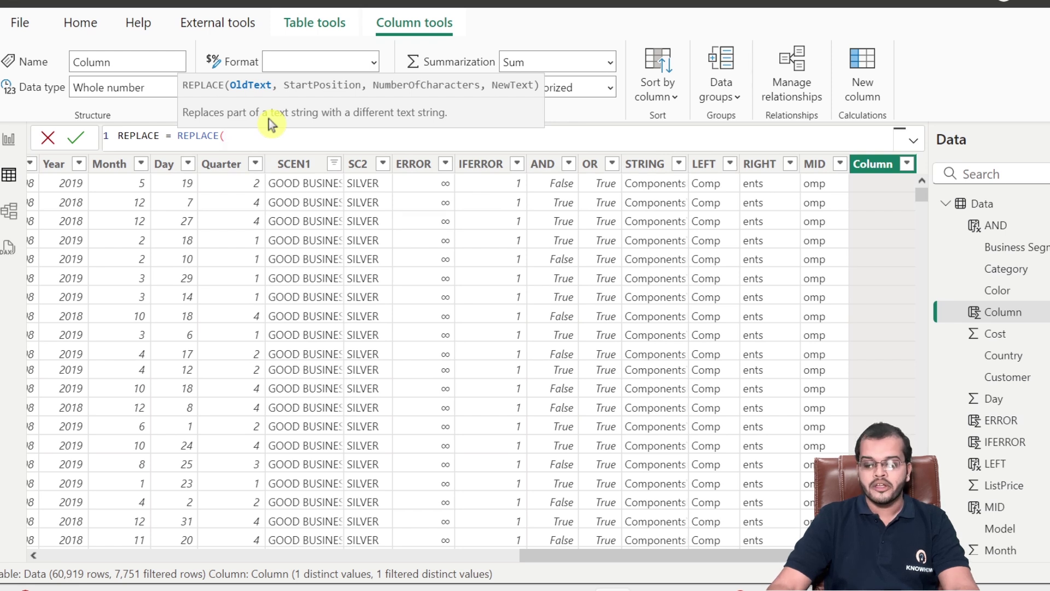
type("BUSIN")
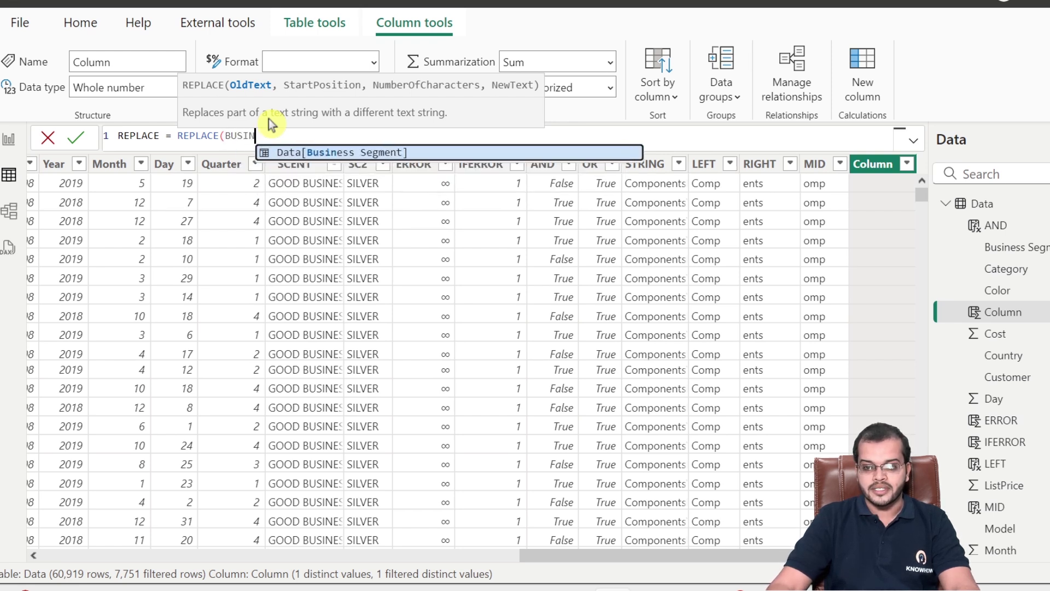
key("Tab")
type(",")
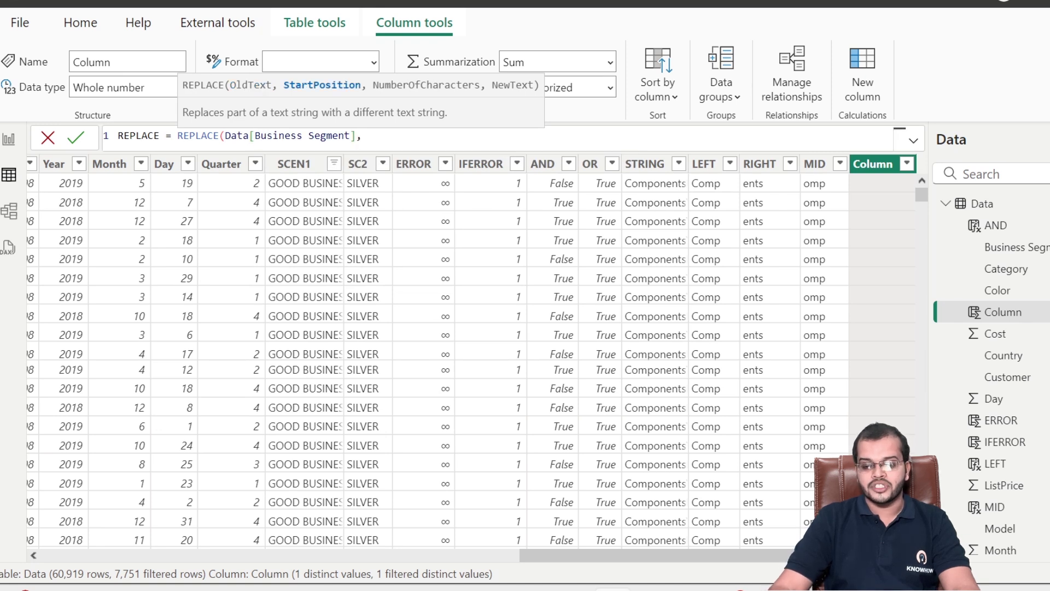
type("2,3,")
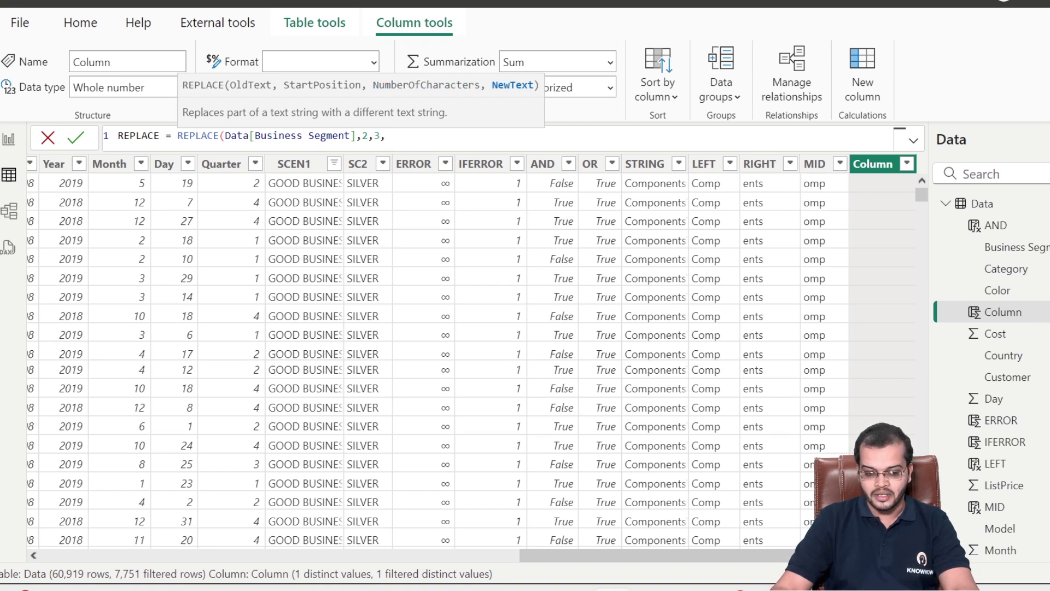
type("\"AFZ")
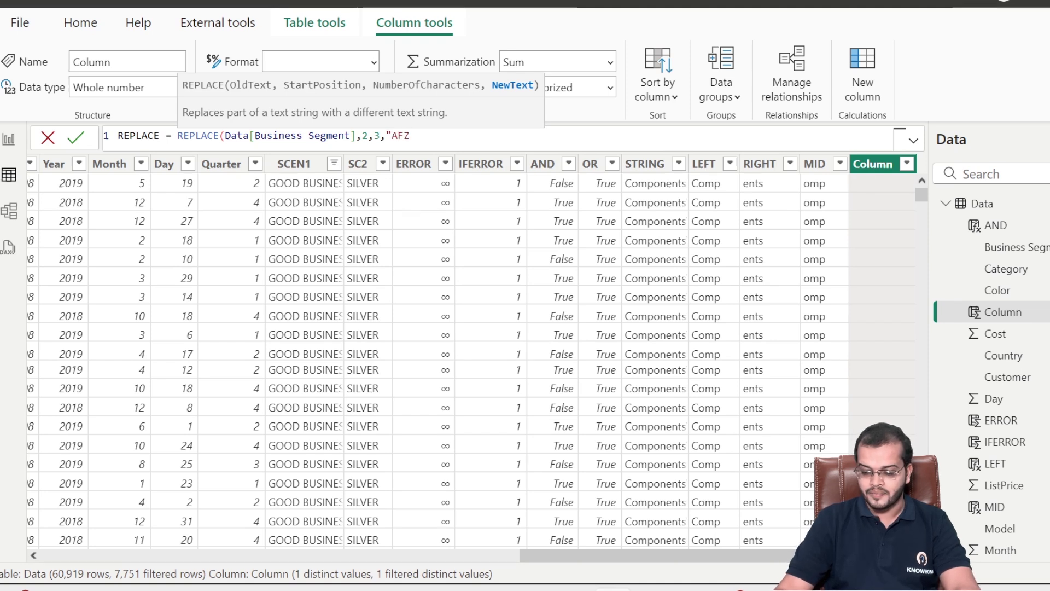
type("\")")
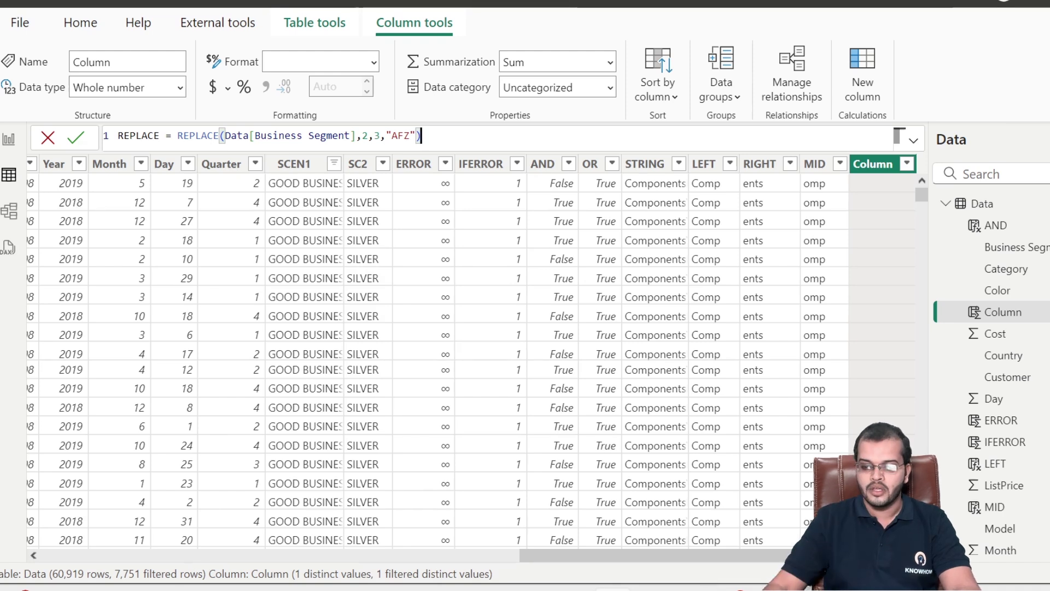
key("Return")
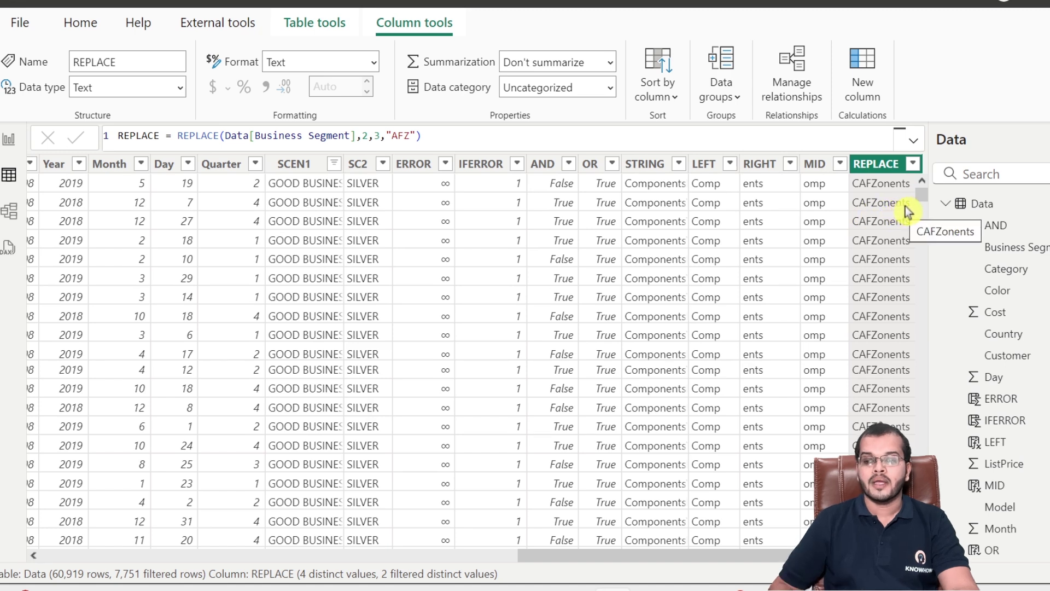
Check the REPLACE column's distinct filter values, leaving all of them selected
left_click(915, 164)
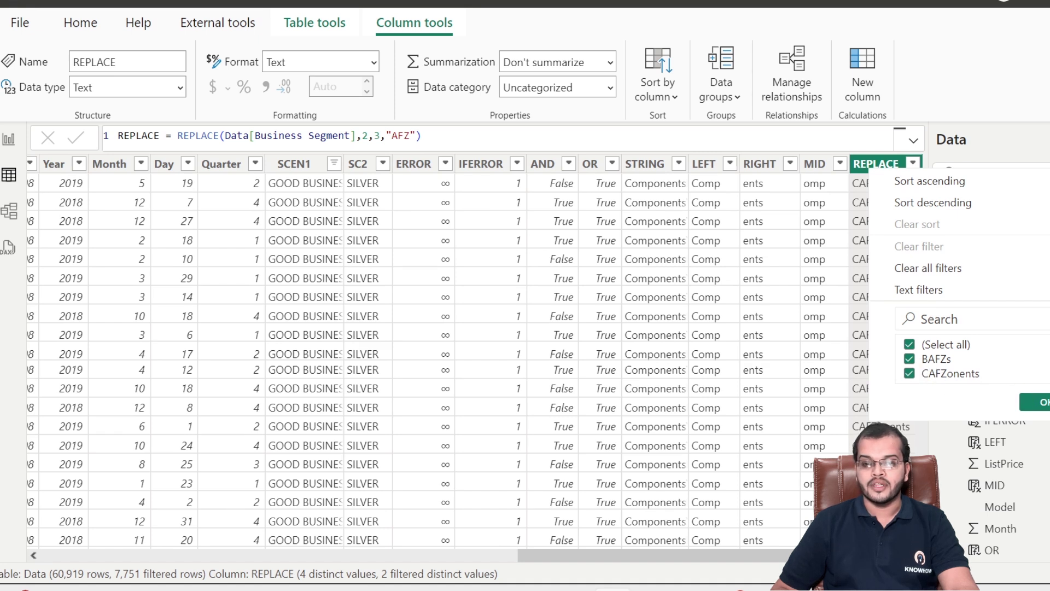
key("Escape")
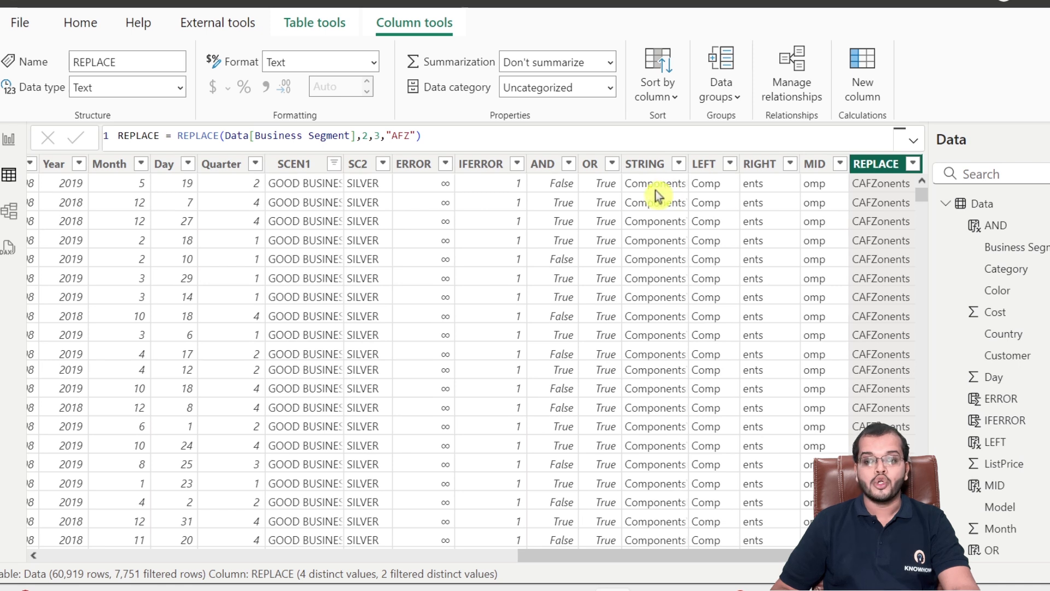
left_click(913, 165)
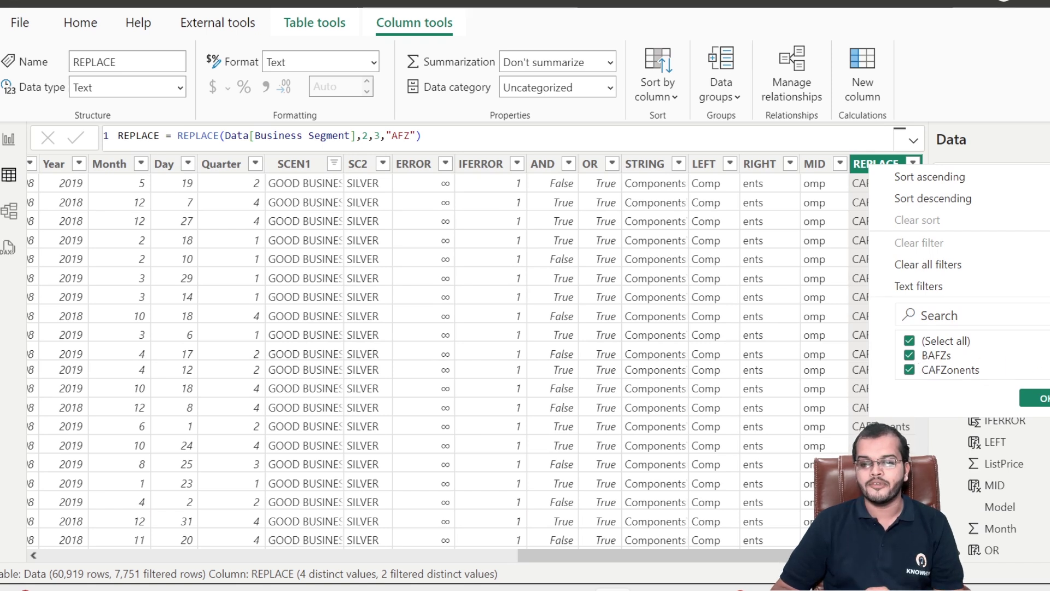
left_click(1039, 398)
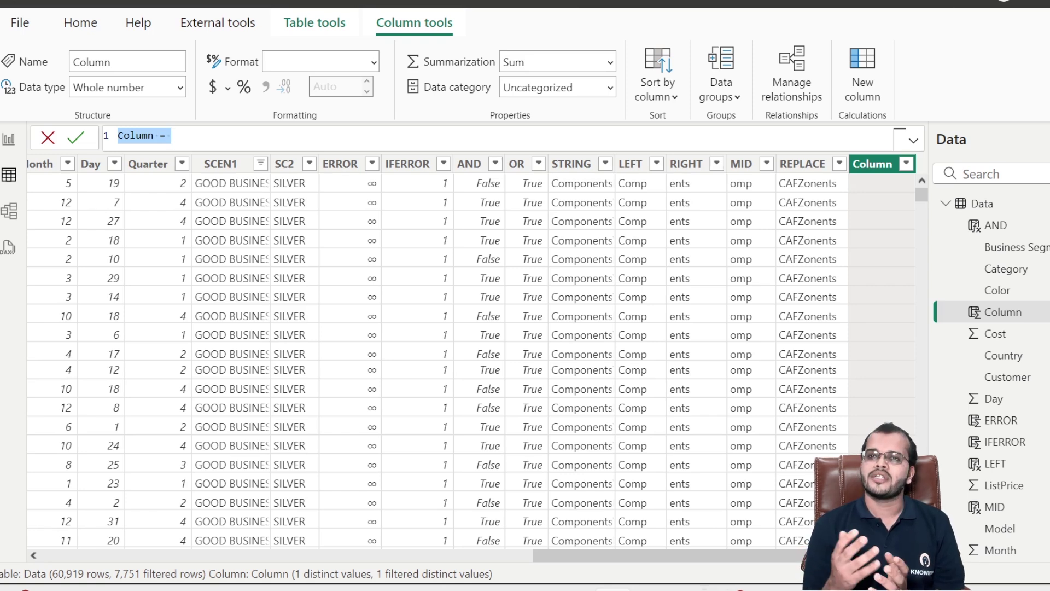
Define the new calculated column as SEARCH = SEARCH("TS",Data[Business Segment],2,0) and commit it
type("Sw")
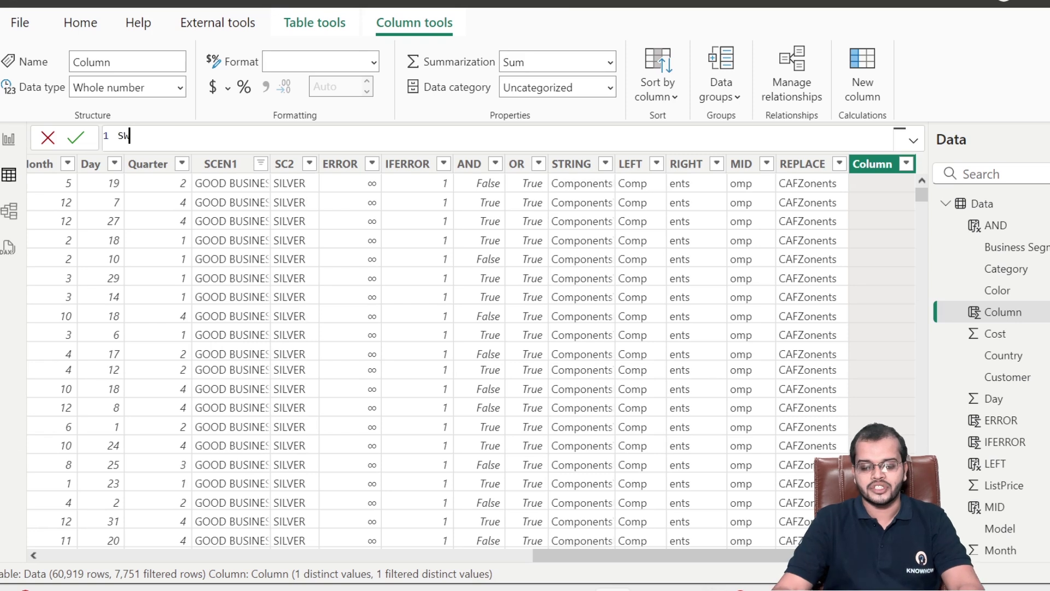
key("BackSpace")
type("EARCH ")
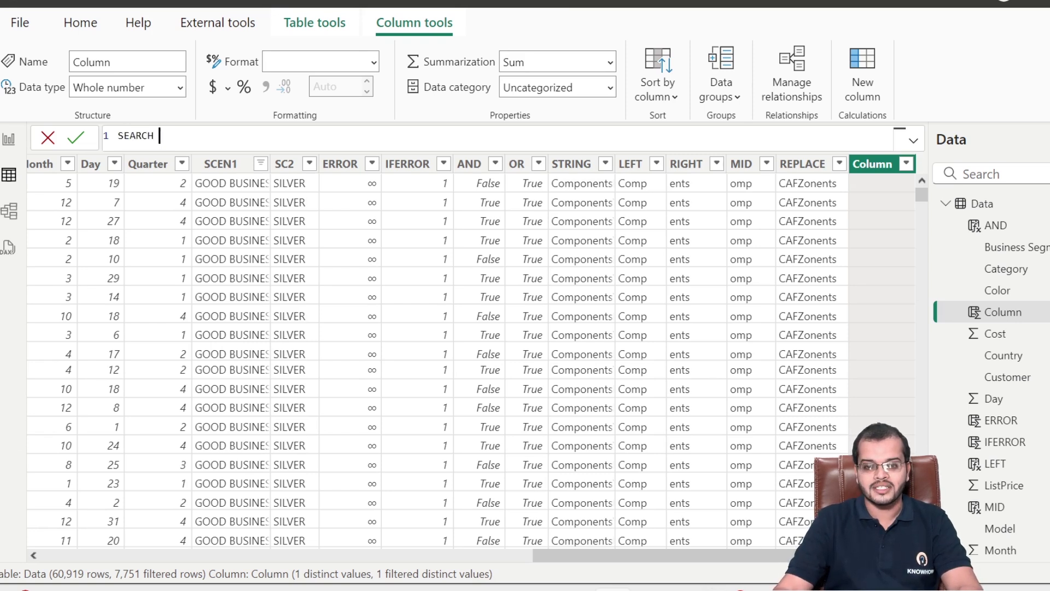
type("= SEARC")
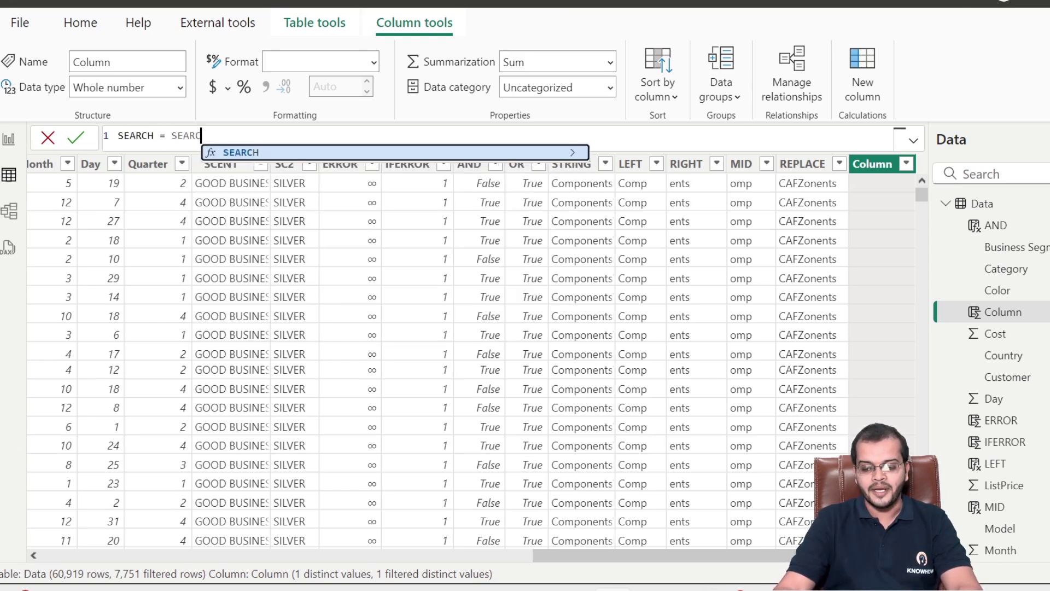
type("H(")
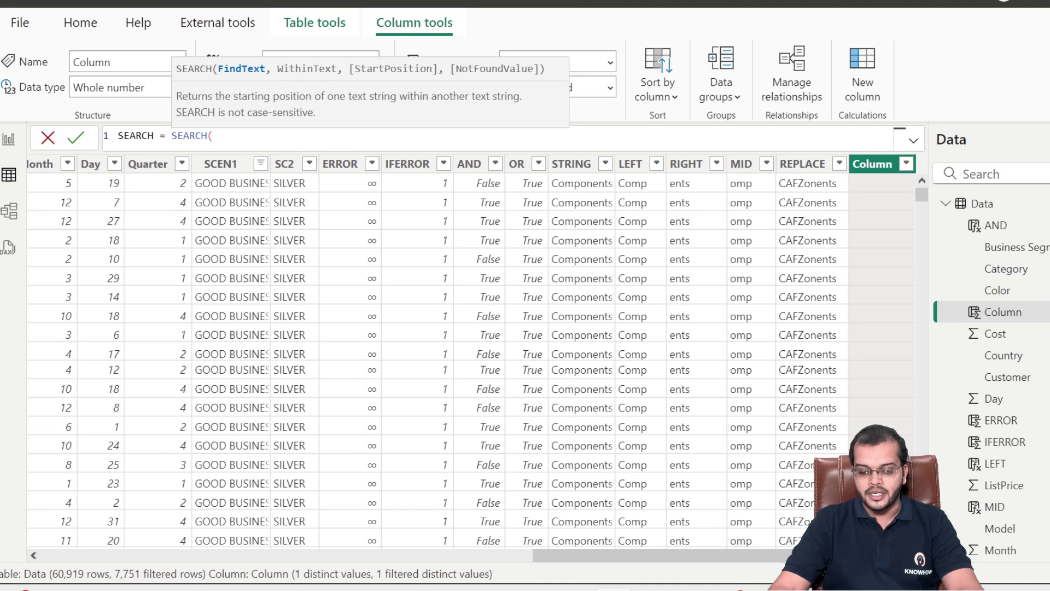
type("TS")
key("BackSpace")
key("BackSpace")
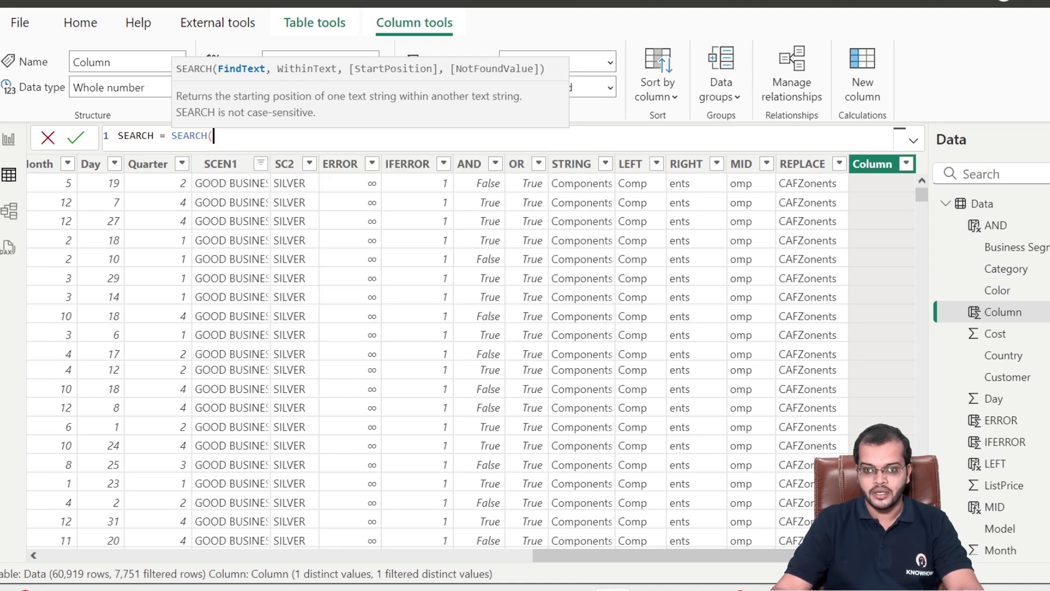
type("\"TS\",")
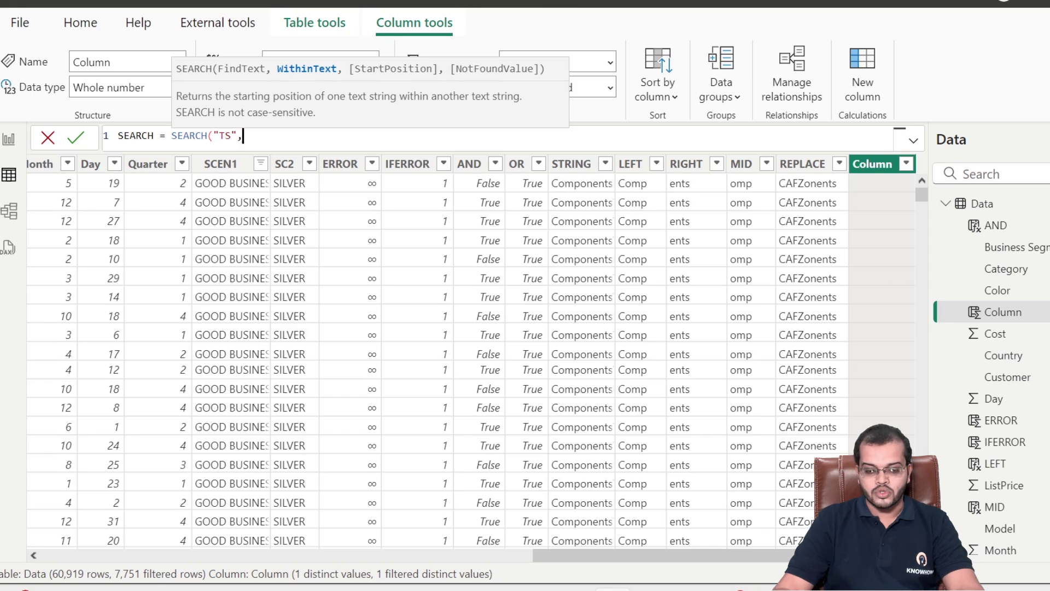
type("Busin")
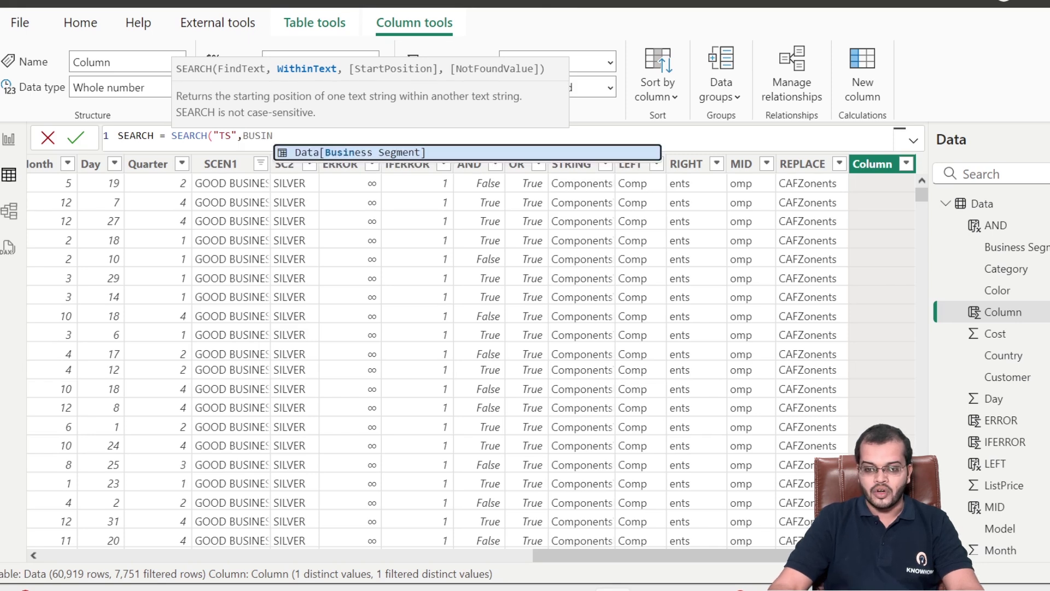
left_click(313, 153)
type(",")
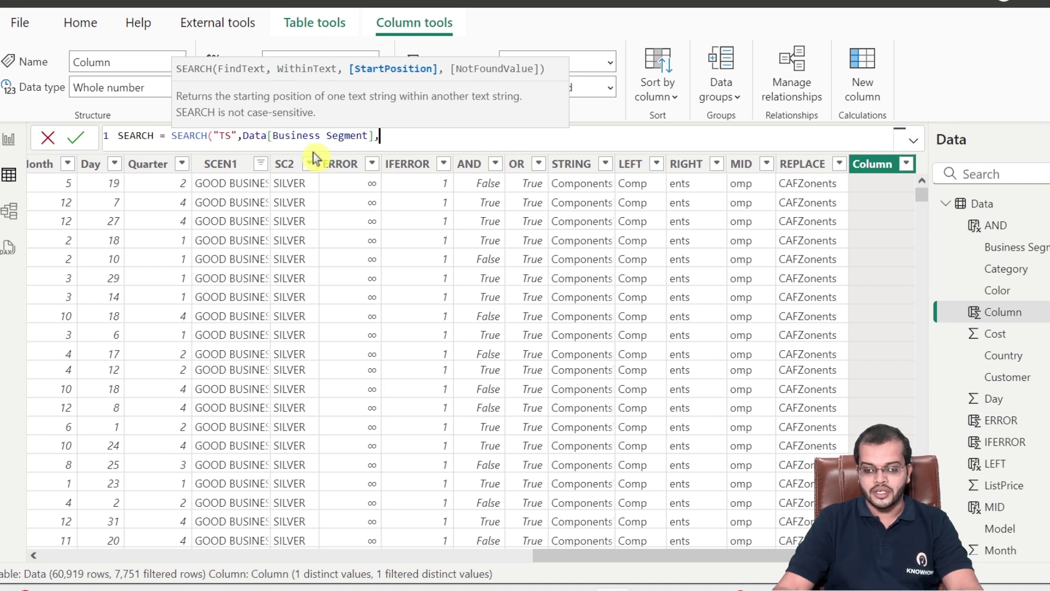
type("2")
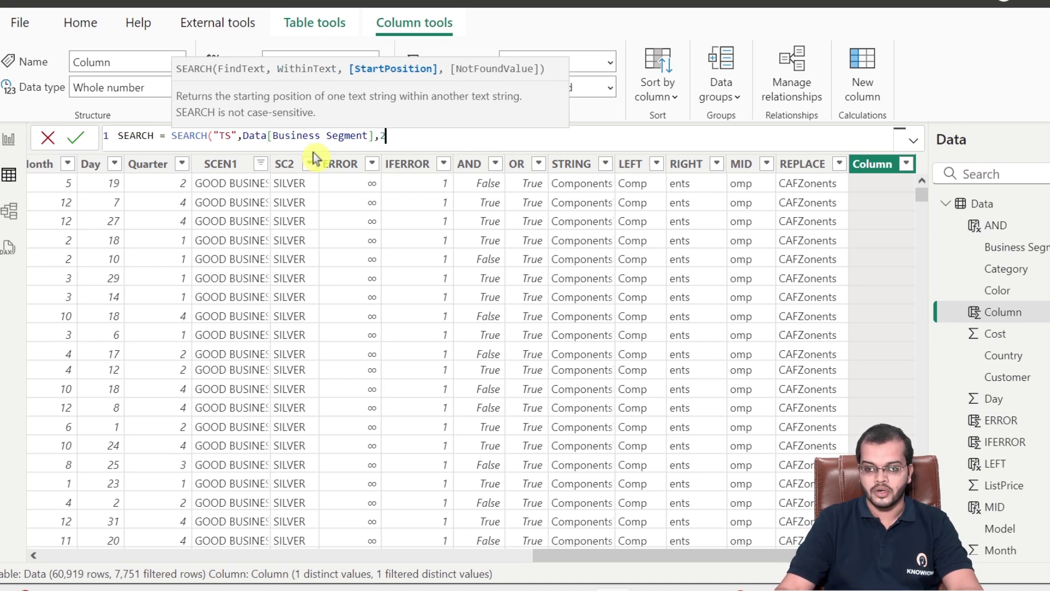
type(",")
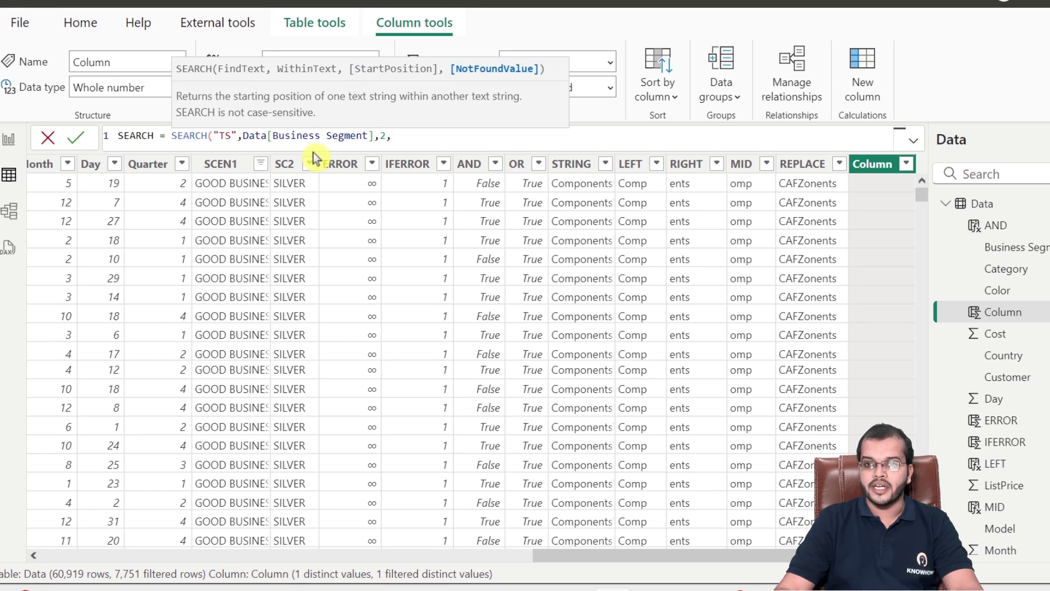
type("0)")
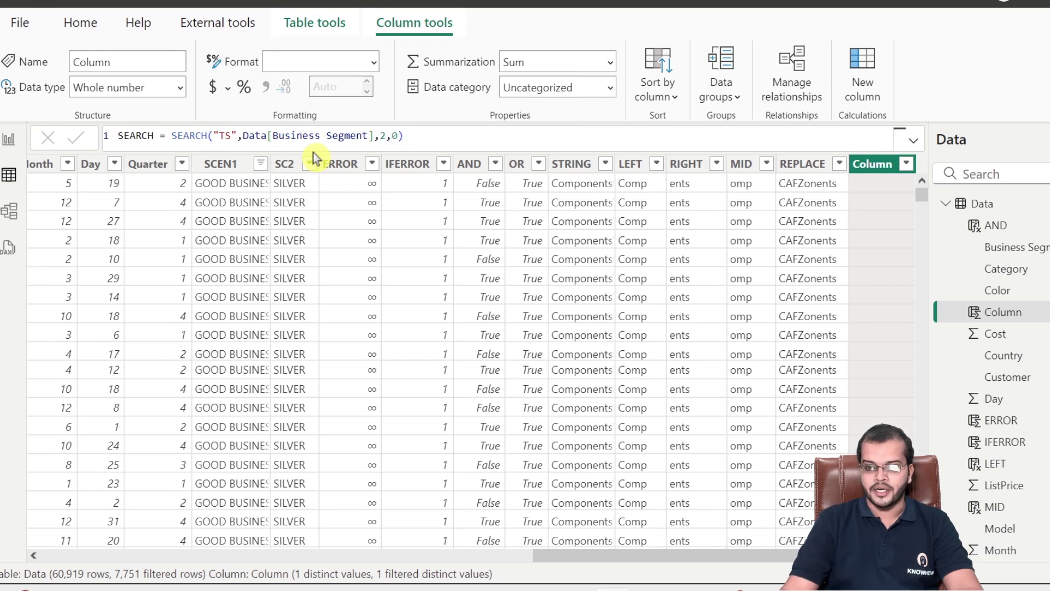
key("Return")
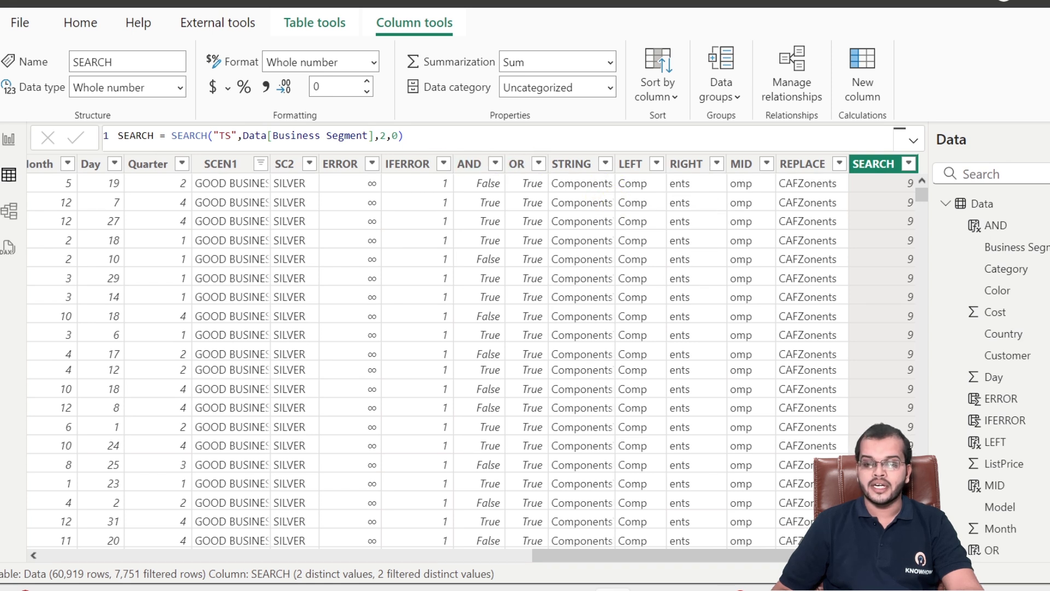
Compare the search text "TS" in the formula with the STRING column's text and the SEARCH column's values
double_click(224, 135)
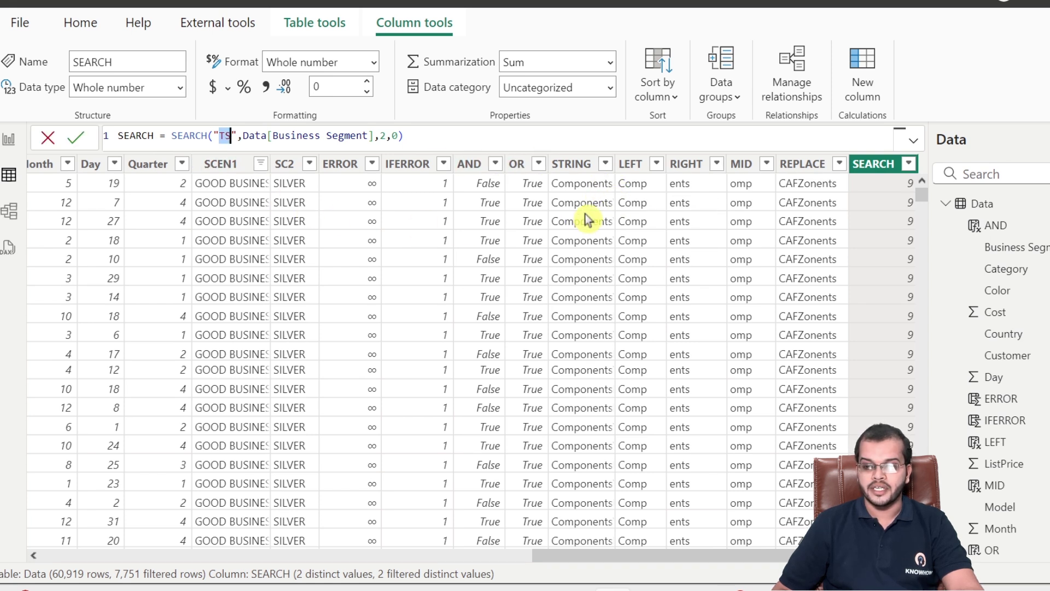
left_click(605, 186)
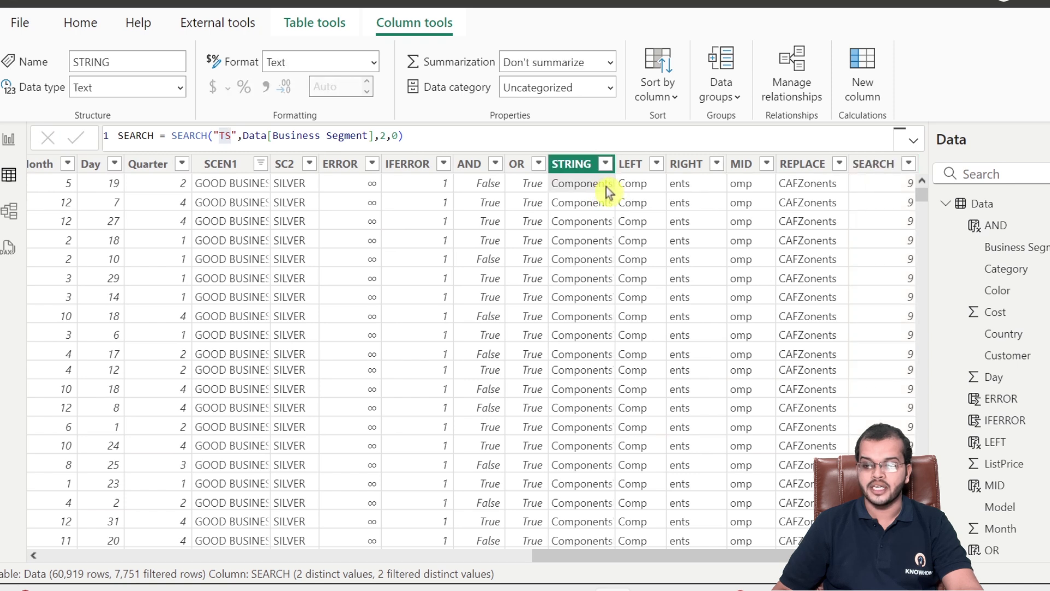
left_click(607, 186)
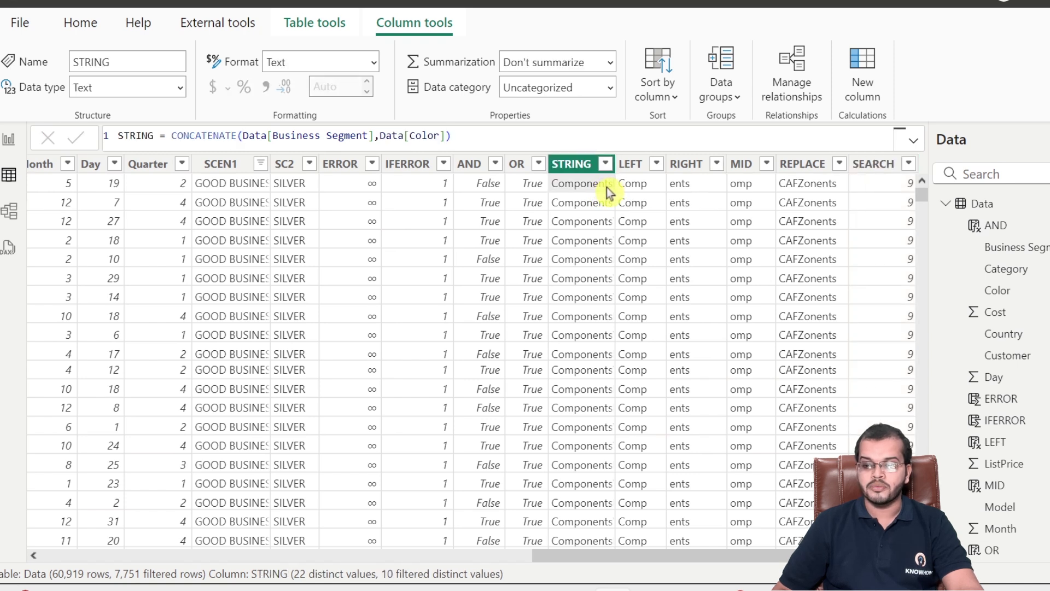
left_click(900, 189)
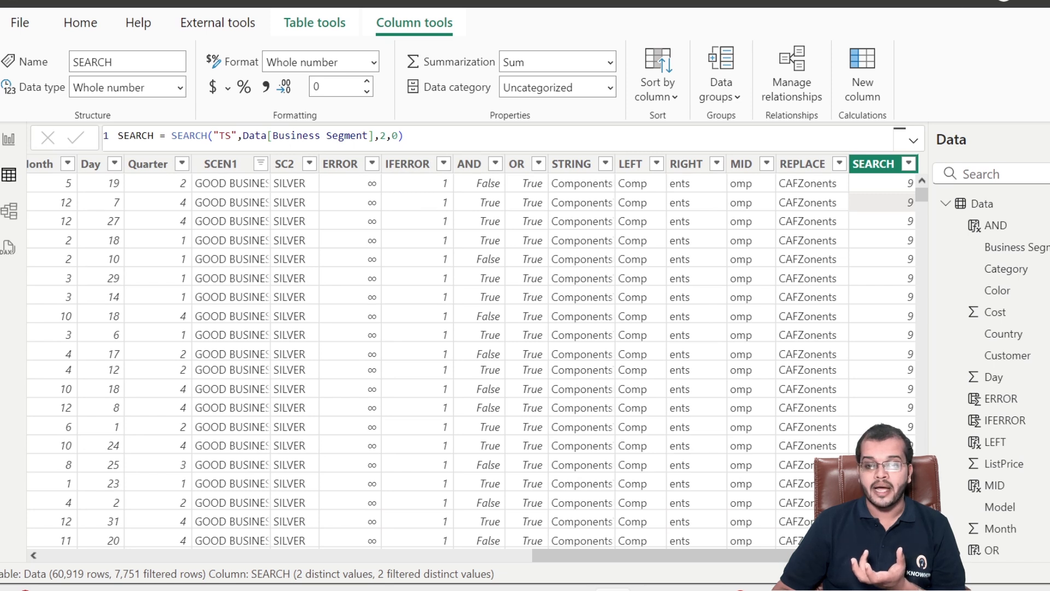
Review the SEARCH formula's arguments one by one: the find text, the Business Segment column, the start position and the not-found value
left_click(189, 135)
left_click(207, 136)
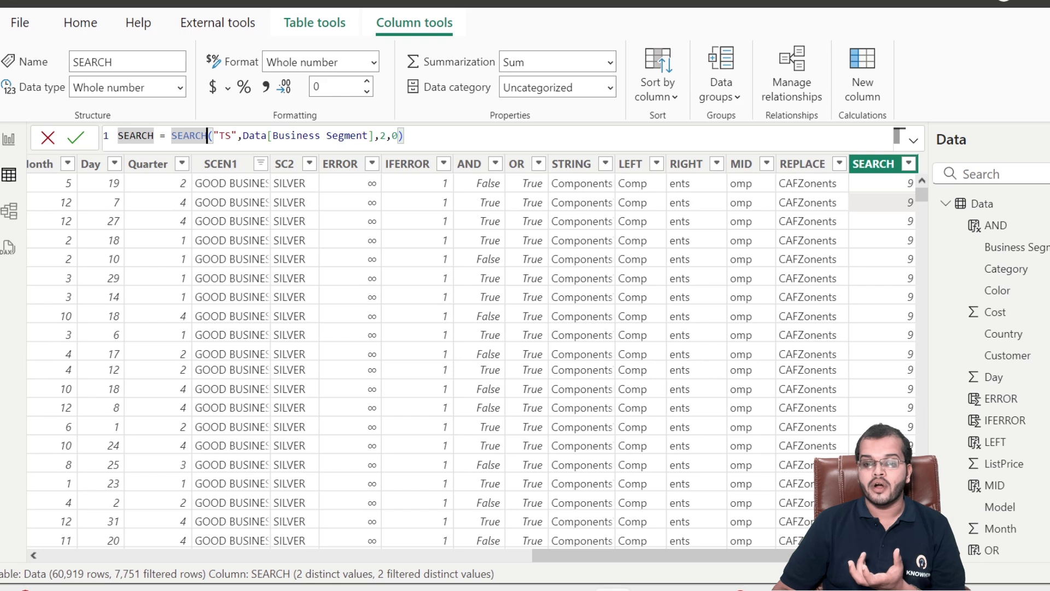
left_click(236, 135)
left_click(255, 135)
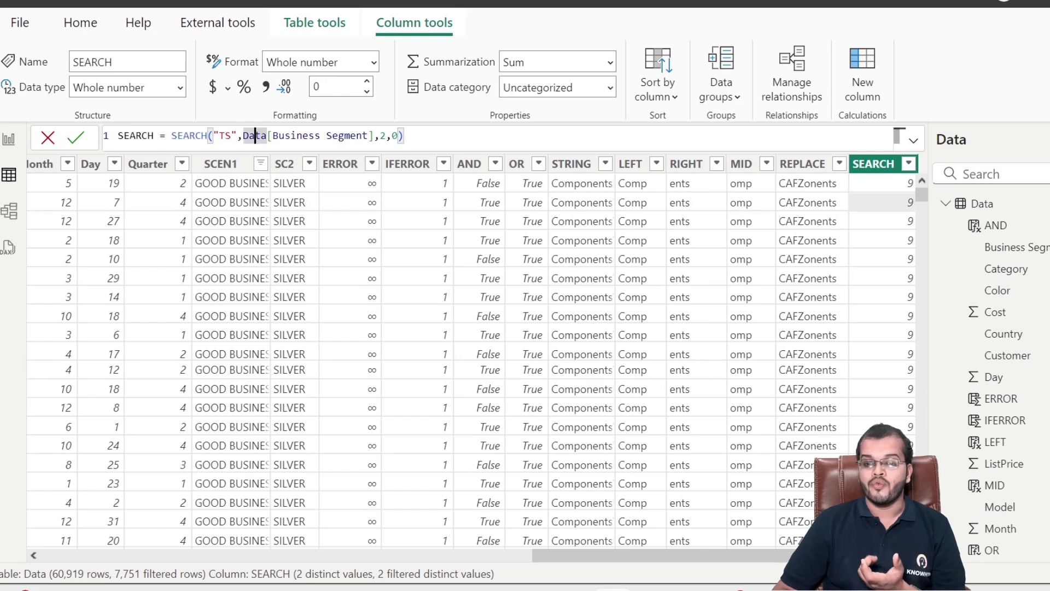
left_click_drag(255, 136, 368, 136)
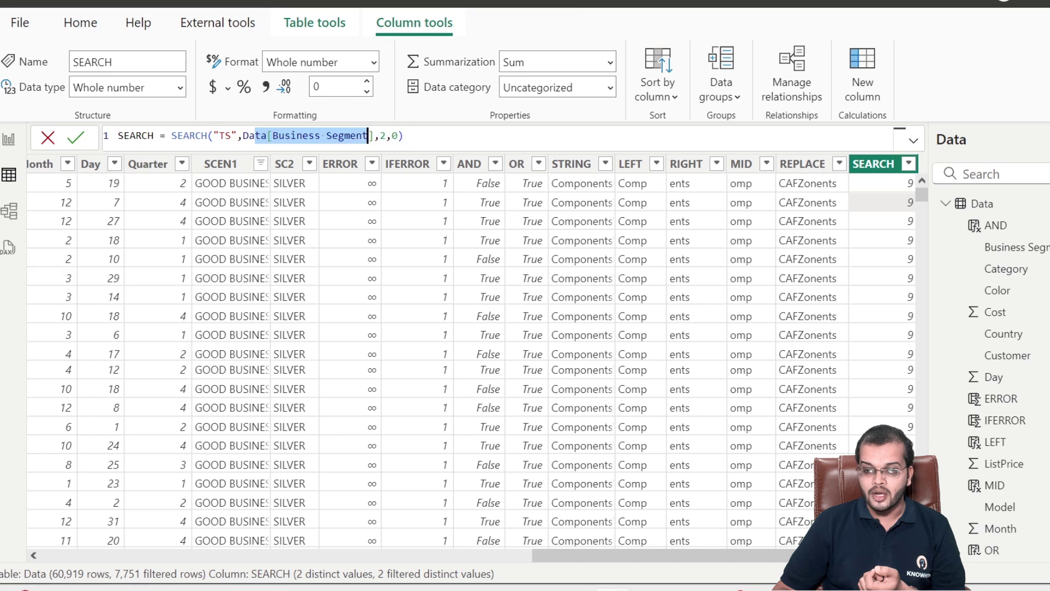
double_click(382, 135)
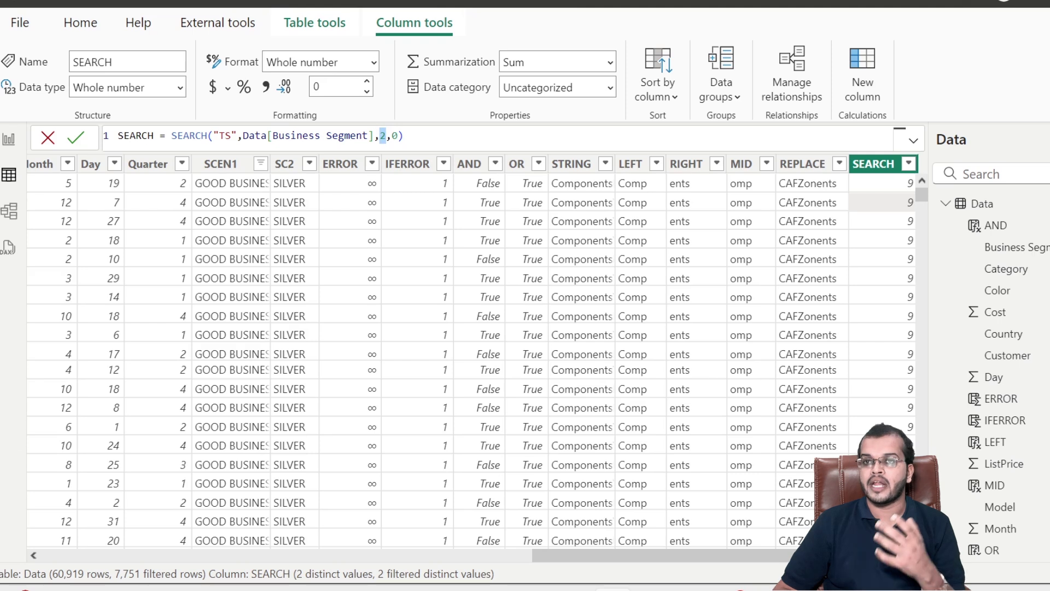
left_click(396, 135)
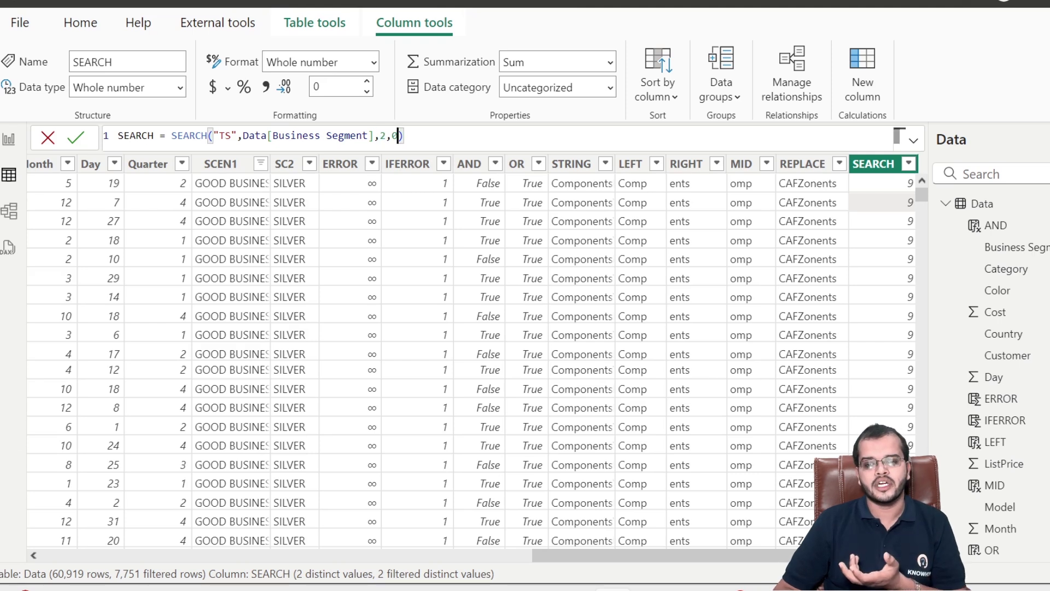